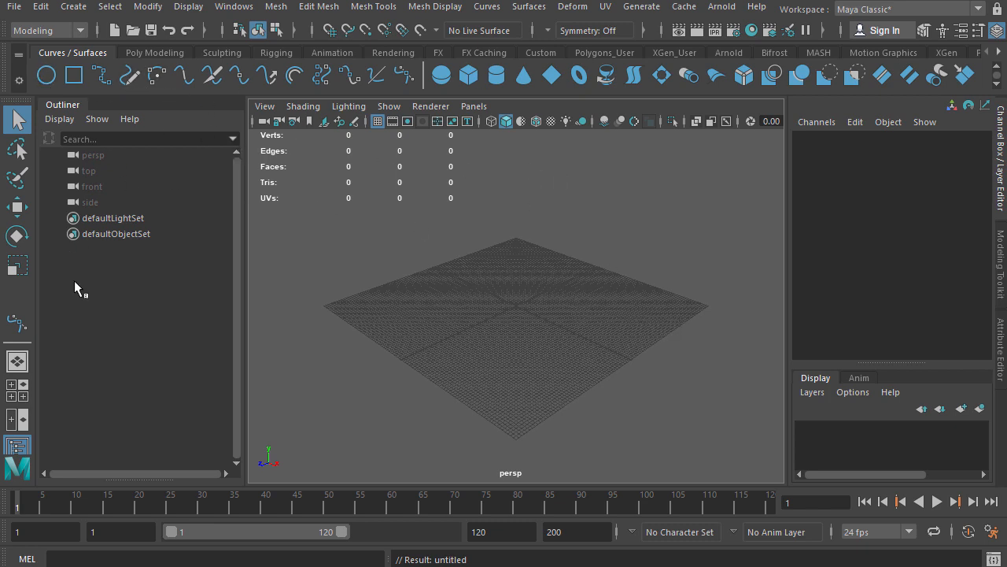
# Step: Set the menu set to Modeling and switch the workspace to Modeling - Standard
pyautogui.click(79, 32)
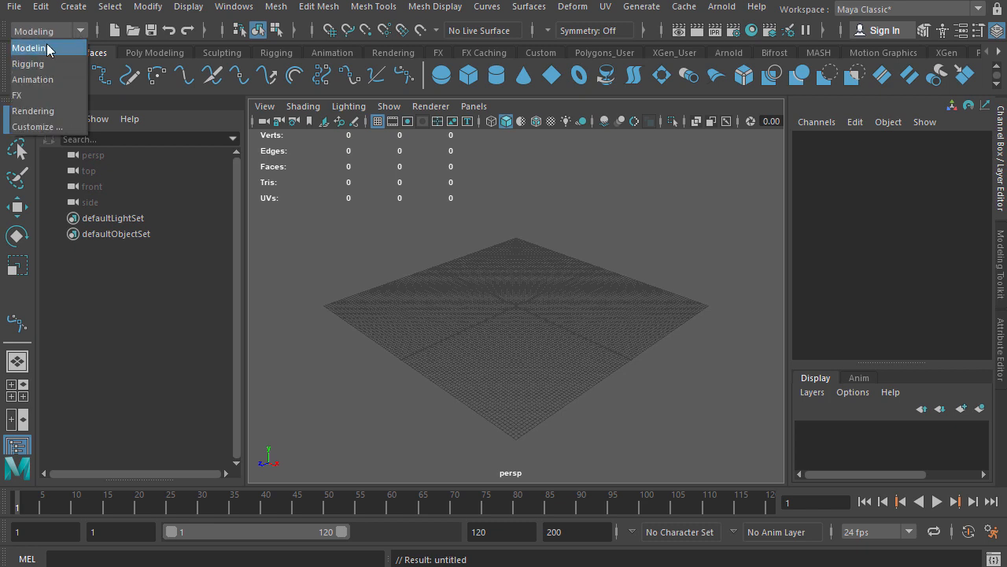
pyautogui.click(47, 45)
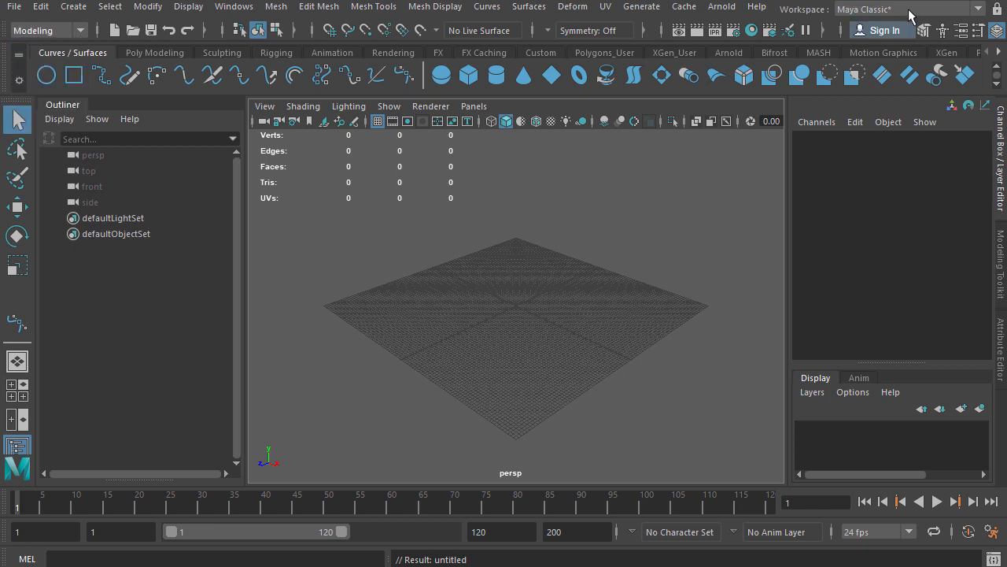
pyautogui.click(979, 10)
pyautogui.click(900, 44)
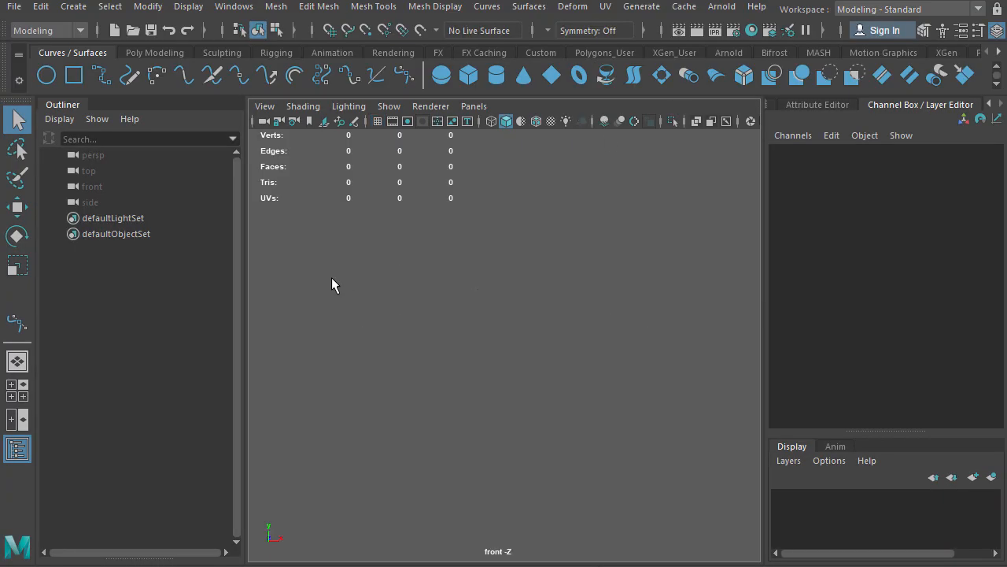
# Step: Turn on the grid and maximize the front view, leaving plenty of room above the origin
pyautogui.keyDown('alt'); pyautogui.moveTo(546, 345); pyautogui.dragTo(562, 337); pyautogui.keyUp('alt')
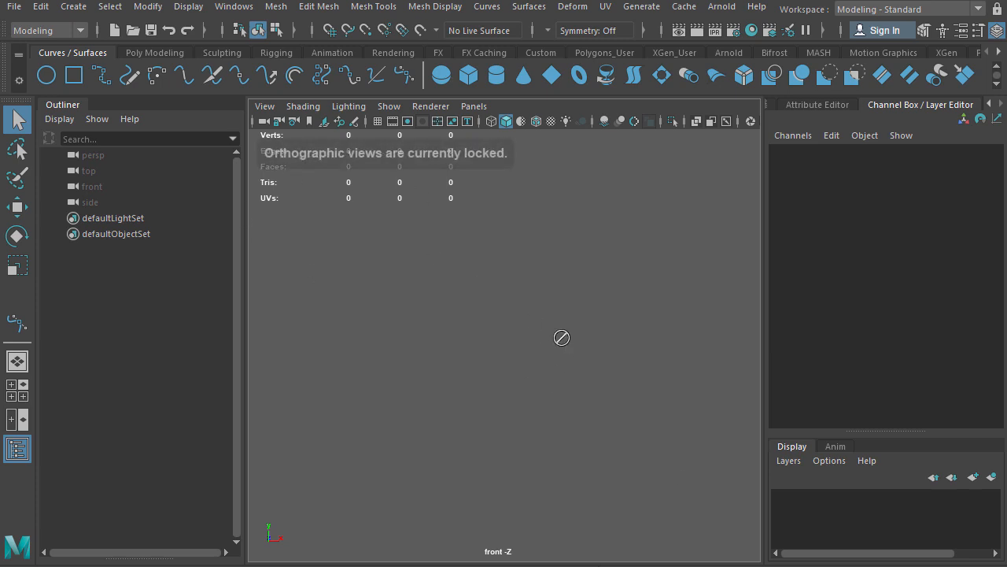
pyautogui.click(377, 121)
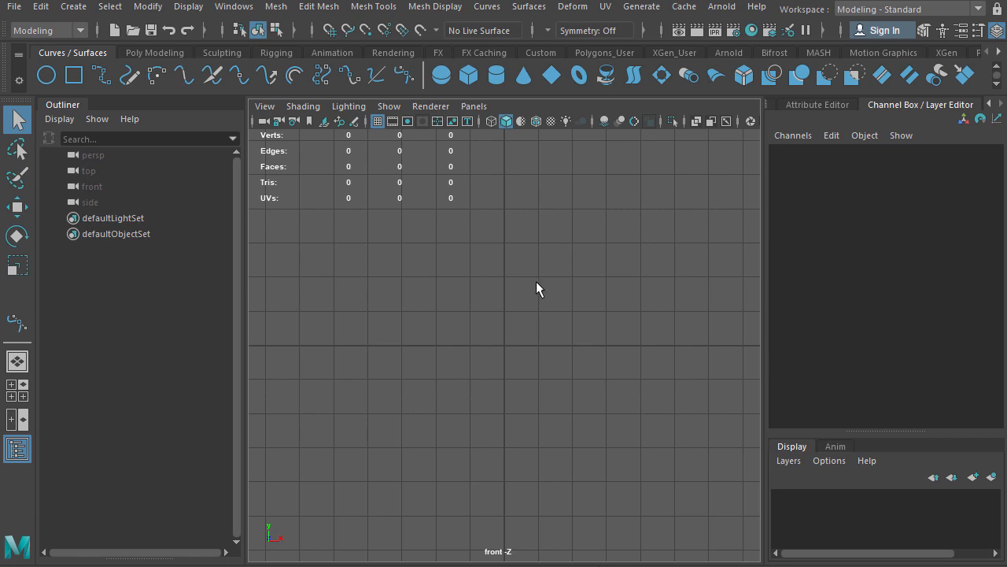
pyautogui.press('space')
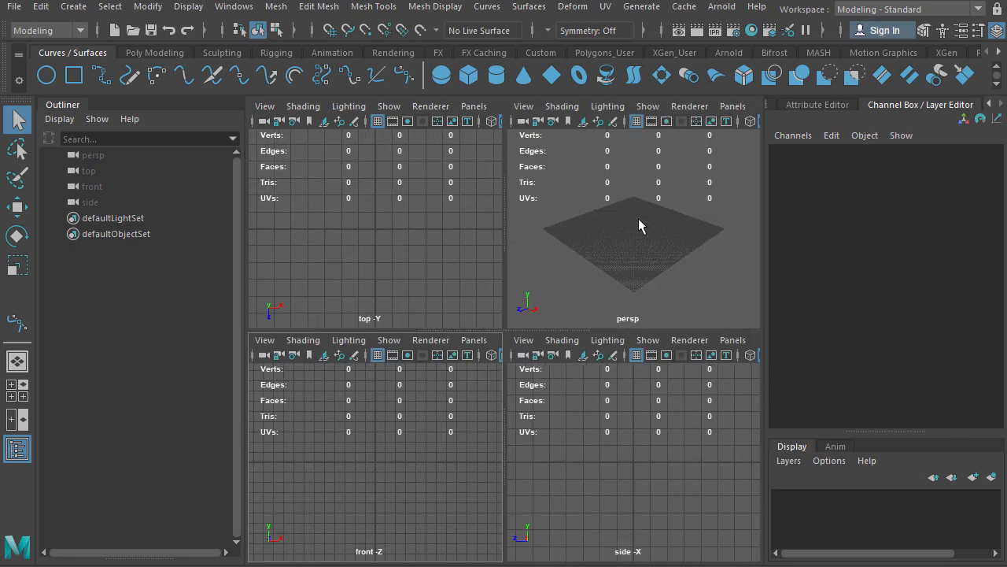
pyautogui.press('space')
pyautogui.press('space')
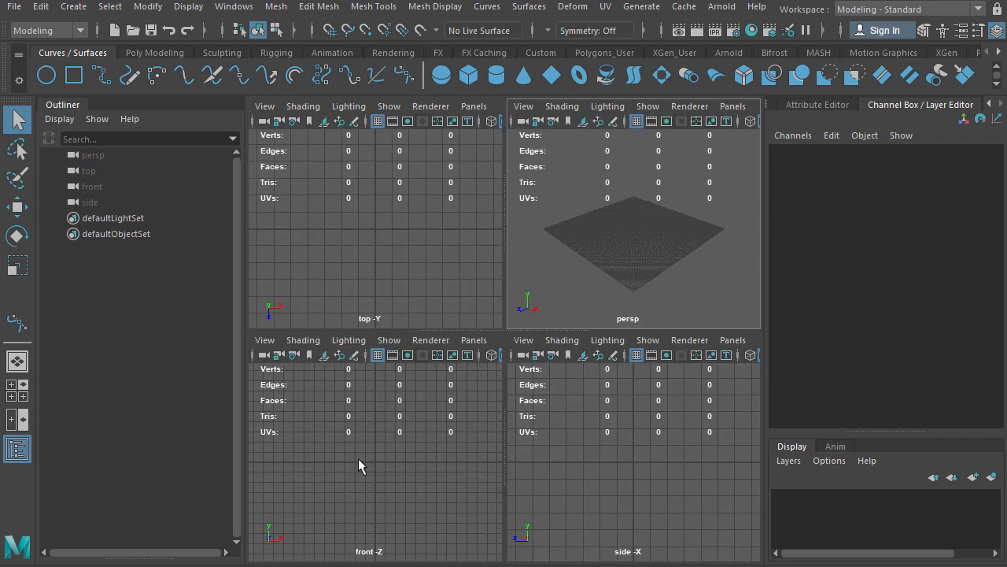
pyautogui.press('space')
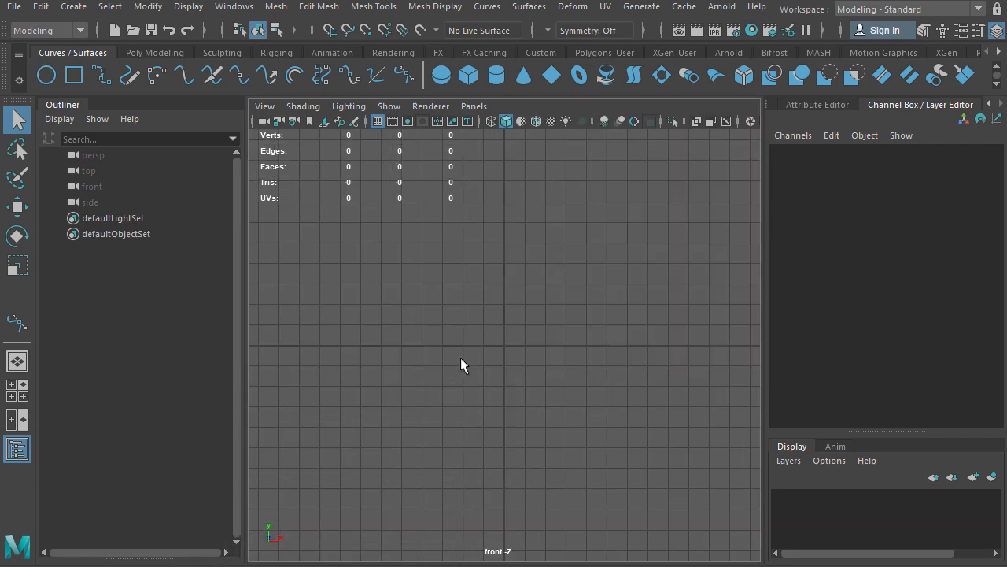
pyautogui.scroll(-6, 536, 283)
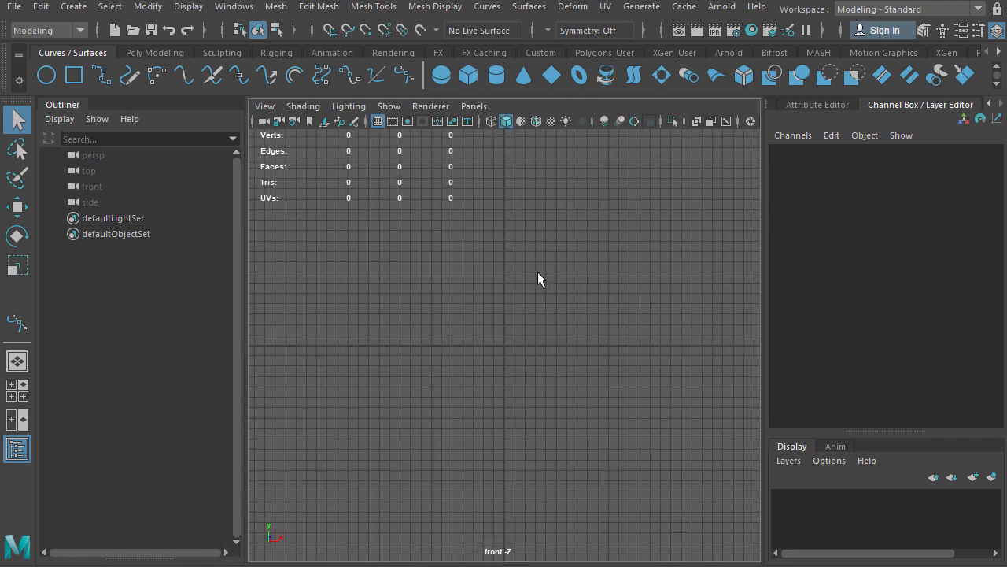
pyautogui.keyDown('alt'); pyautogui.moveTo(505, 264); pyautogui.dragTo(498, 360, button='middle'); pyautogui.keyUp('alt')
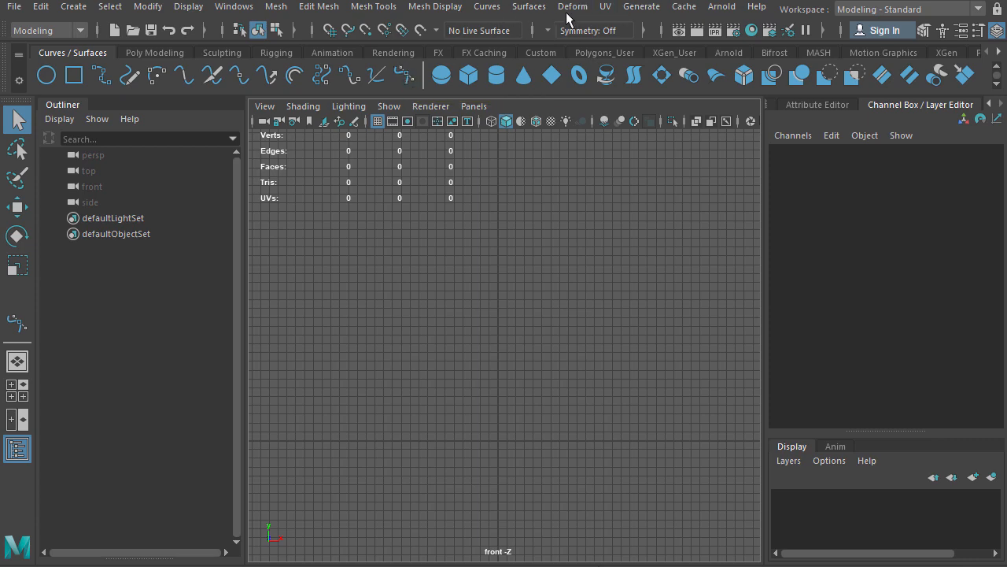
# Step: Reset the surface Revolve options to their defaults and close them without revolving anything
pyautogui.click(528, 6)
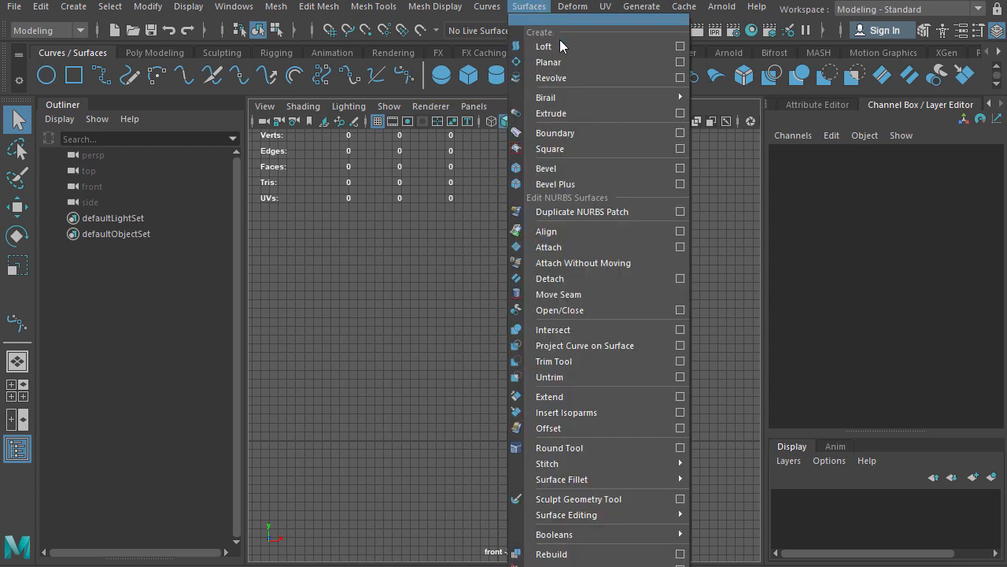
pyautogui.click(680, 78)
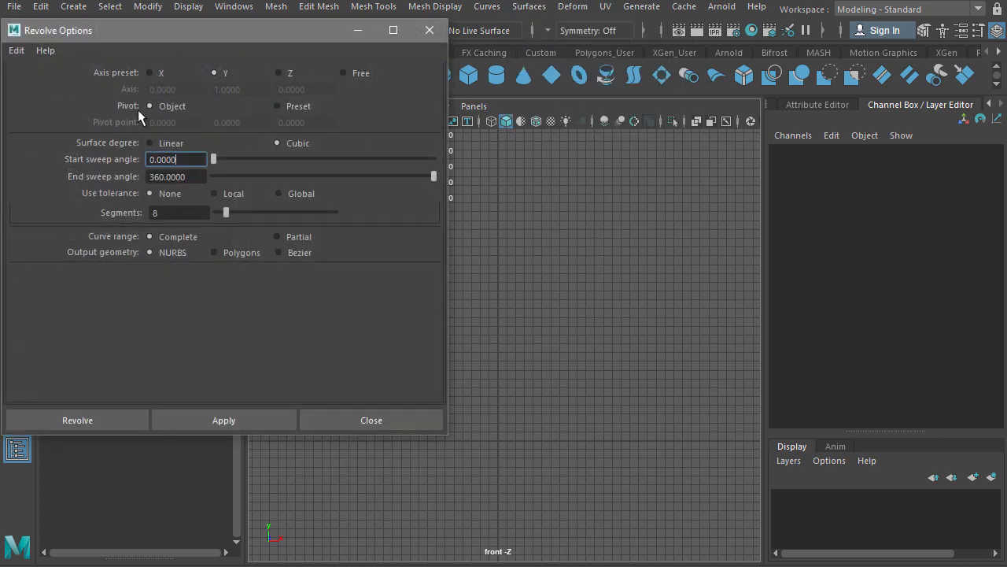
pyautogui.click(17, 49)
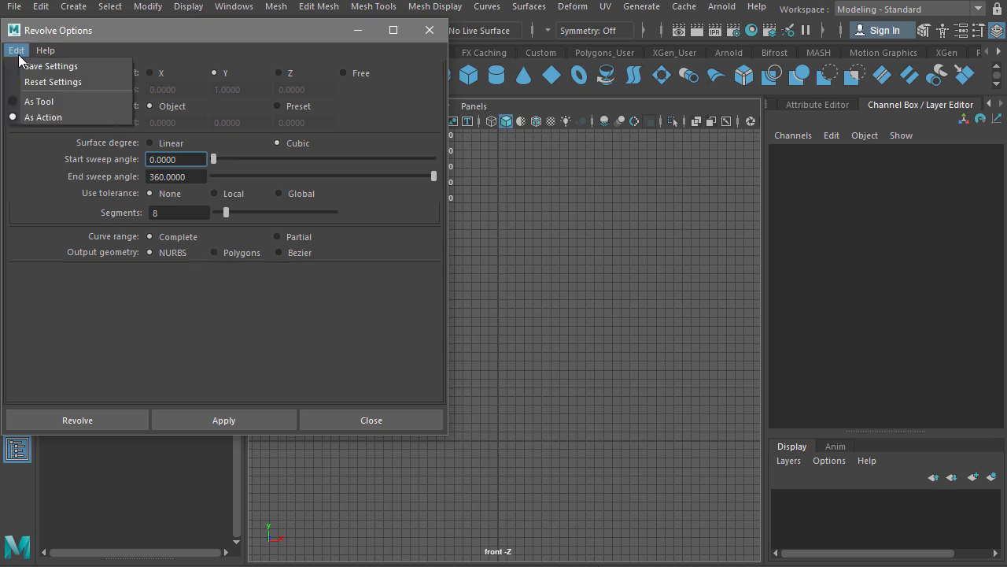
pyautogui.click(60, 82)
pyautogui.click(394, 422)
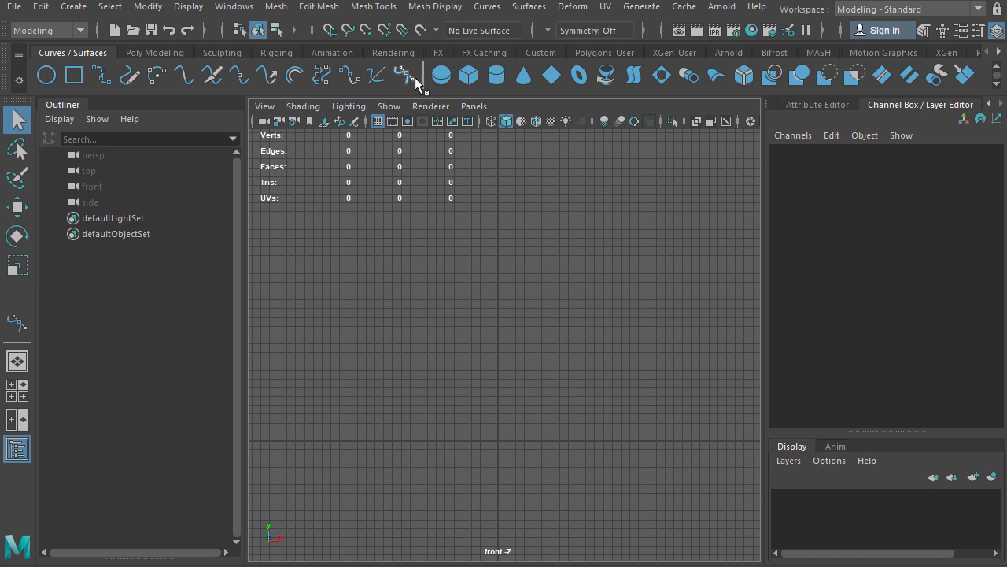
# Step: With grid snapping on, start a Bezier curve at the origin and draw a flat base about five grid cells long along positive X
pyautogui.click(331, 33)
pyautogui.keyDown('alt'); pyautogui.moveTo(519, 429); pyautogui.dragTo(513, 405, button='middle'); pyautogui.keyUp('alt')
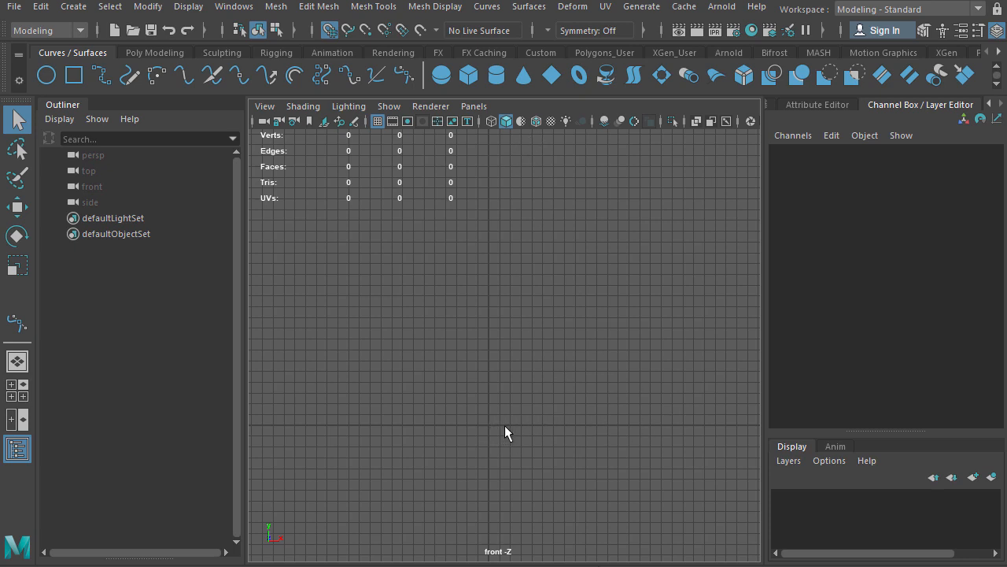
pyautogui.click(406, 76)
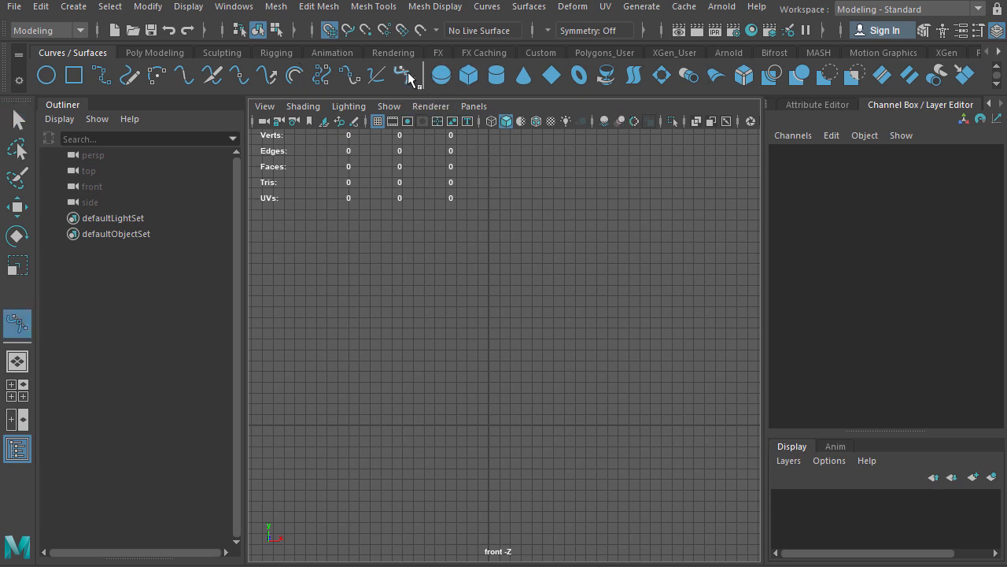
pyautogui.click(489, 425)
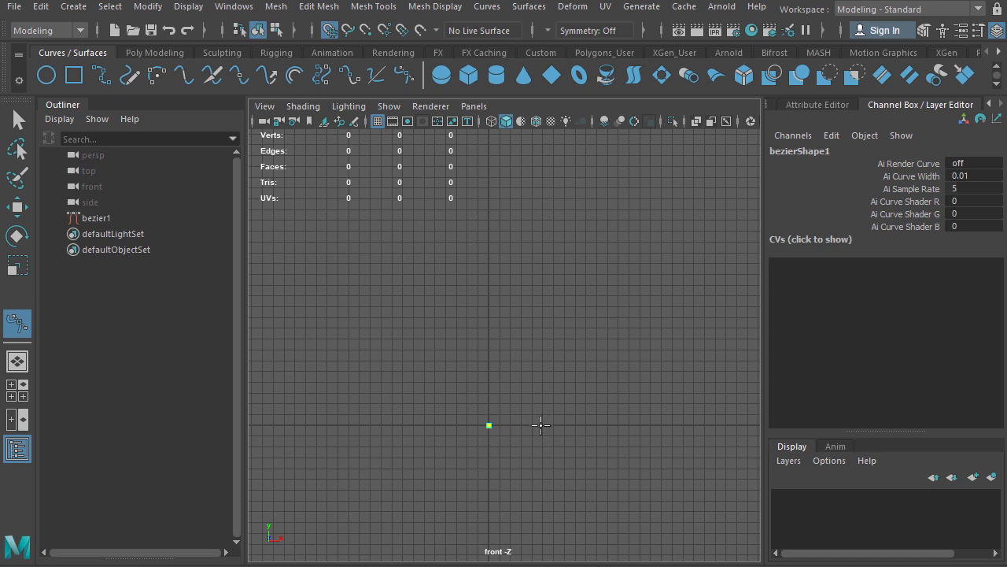
pyautogui.moveTo(542, 425); pyautogui.dragTo(564, 425)
# Step: With grid snapping off, continue the Bezier curve upward as the outer wall, bulging outward low down and narrowing to a neck
pyautogui.scroll(3, 551, 429)
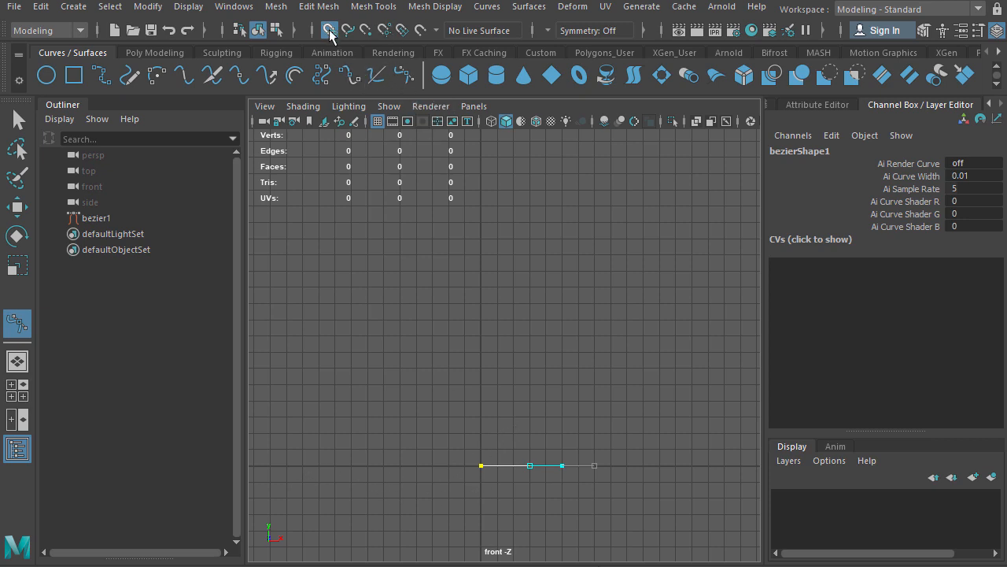
pyautogui.scroll(-2, 506, 342)
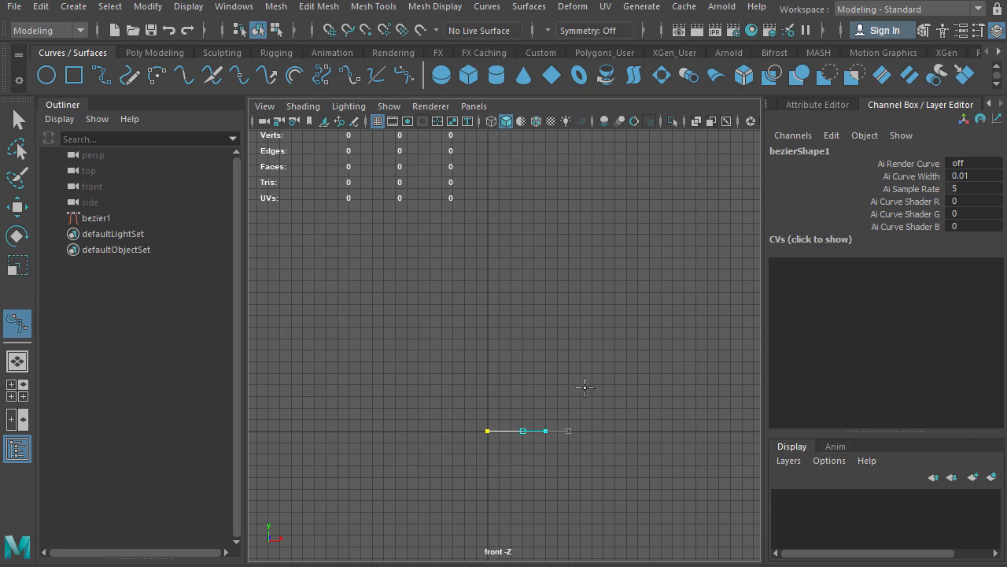
pyautogui.moveTo(585, 387); pyautogui.dragTo(590, 360)
pyautogui.moveTo(580, 306); pyautogui.dragTo(568, 270)
pyautogui.keyDown('alt'); pyautogui.moveTo(561, 218); pyautogui.dragTo(543, 318, button='middle'); pyautogui.keyUp('alt')
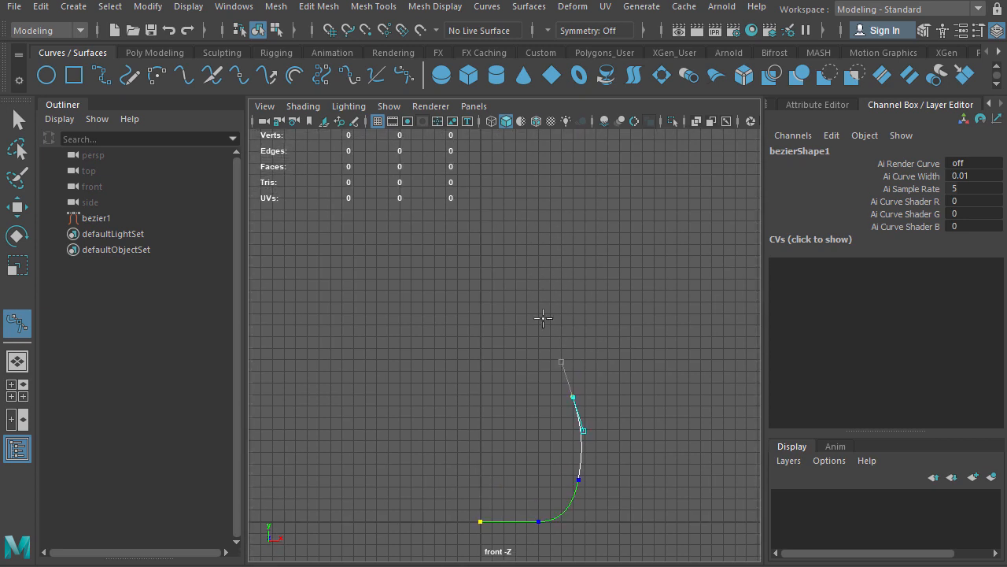
pyautogui.moveTo(529, 306); pyautogui.dragTo(516, 273)
pyautogui.moveTo(521, 227); pyautogui.dragTo(530, 203)
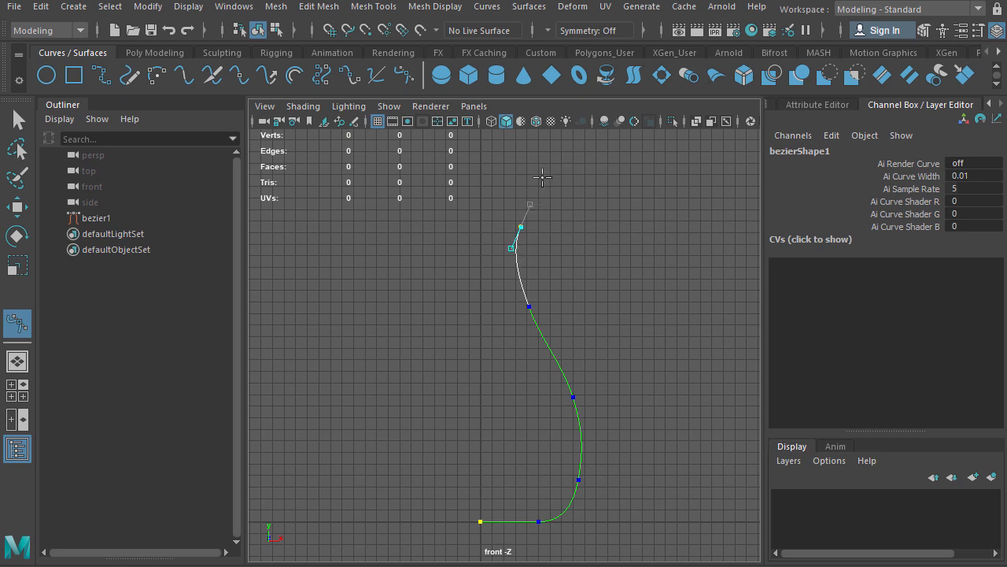
# Step: Add a flared rim to the curve and trace the inner wall back down, parallel to the outer wall, to the inner floor
pyautogui.click(542, 182)
pyautogui.click(528, 179)
pyautogui.moveTo(503, 221); pyautogui.dragTo(493, 250)
pyautogui.moveTo(511, 309); pyautogui.dragTo(522, 336)
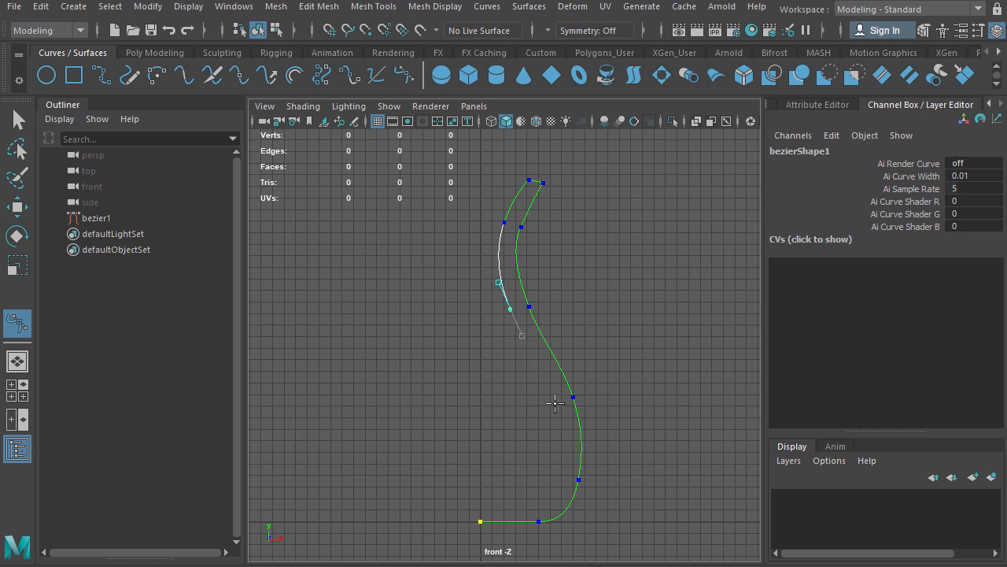
pyautogui.moveTo(554, 398); pyautogui.dragTo(565, 430)
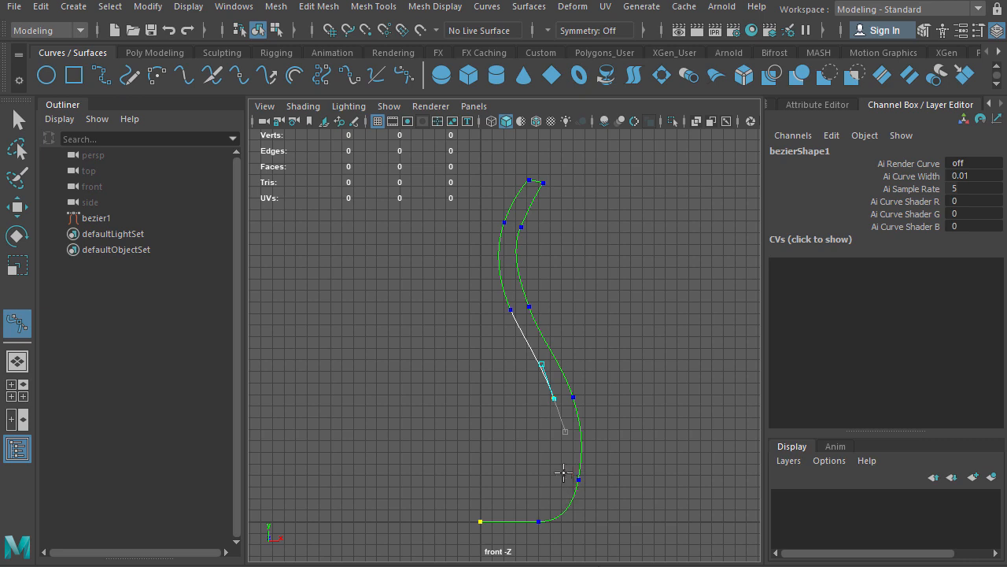
pyautogui.moveTo(560, 475); pyautogui.dragTo(522, 494)
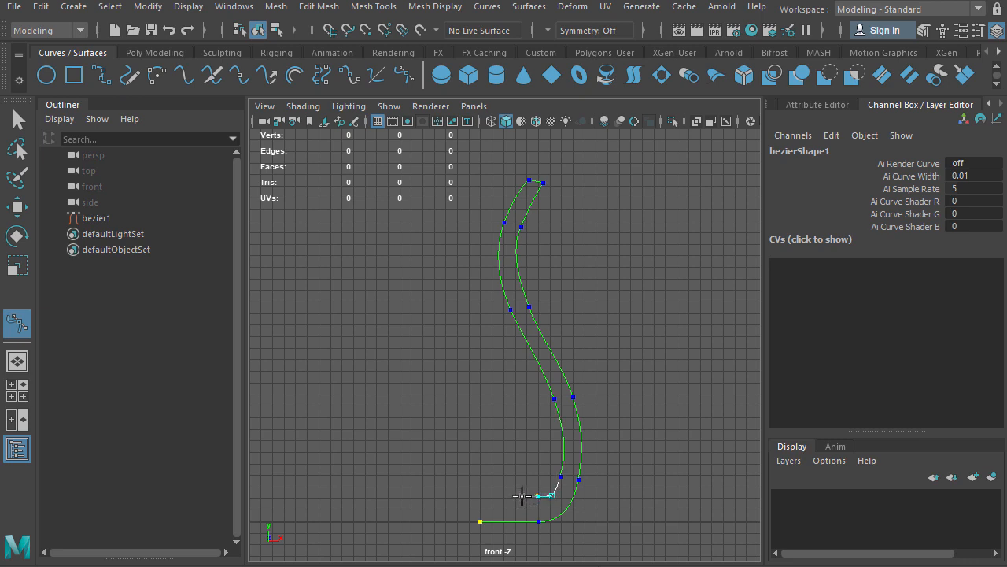
# Step: Snap the curve's last point to the Y axis two grid cells above the origin, turn off grid snapping and finish the curve
pyautogui.scroll(3, 524, 493)
pyautogui.keyDown('alt'); pyautogui.moveTo(529, 497); pyautogui.dragTo(520, 310, button='middle'); pyautogui.keyUp('alt')
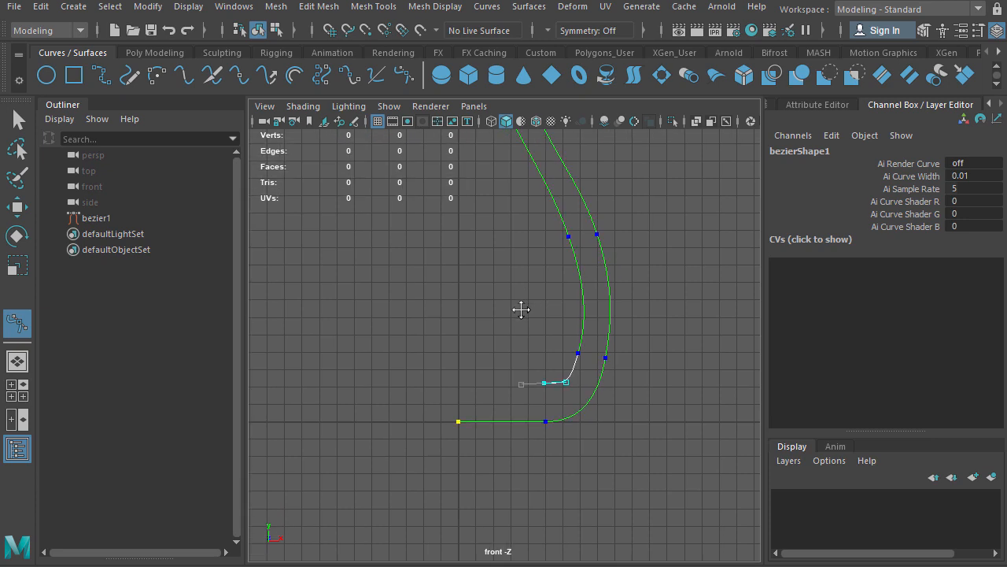
pyautogui.click(329, 30)
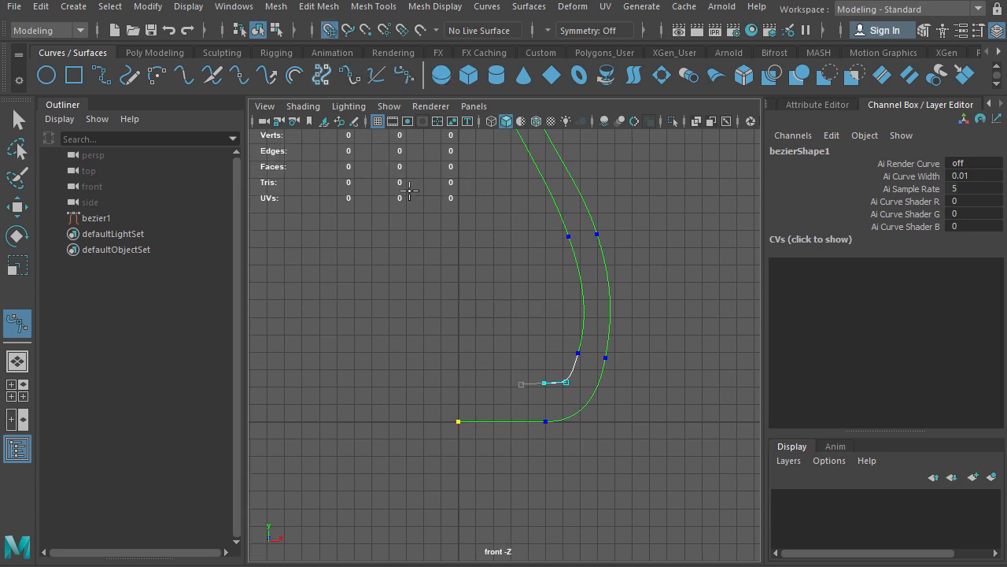
pyautogui.click(459, 387)
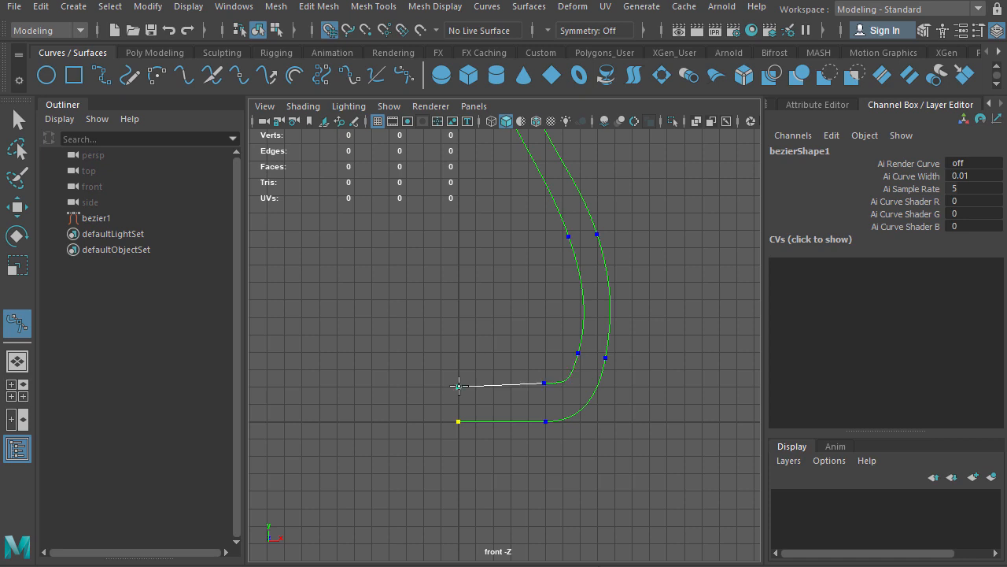
pyautogui.click(332, 31)
pyautogui.press('q')
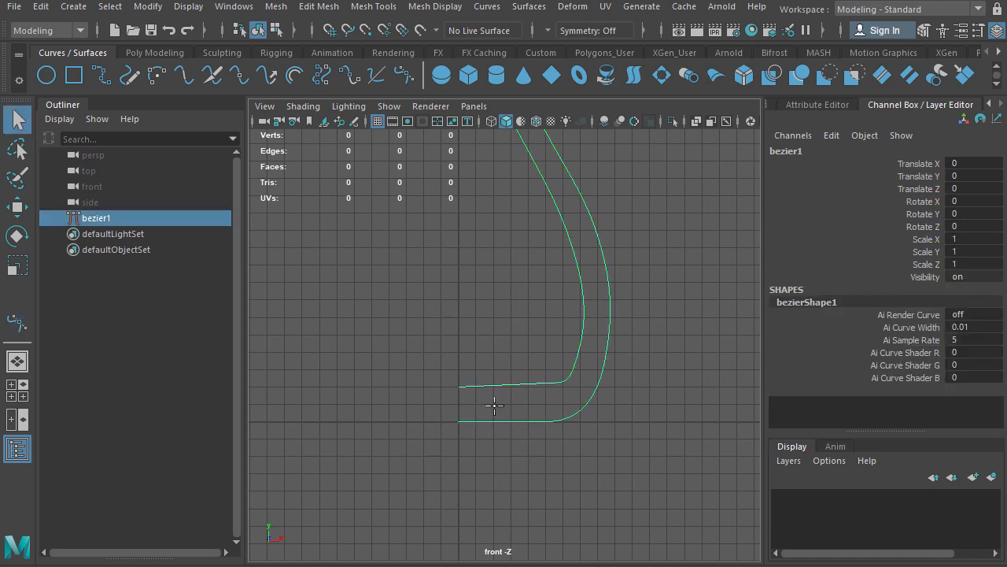
# Step: Show the curve's control vertices and raise the inner floor's end point on the Y axis slightly to level the floor
pyautogui.rightClick(562, 385)
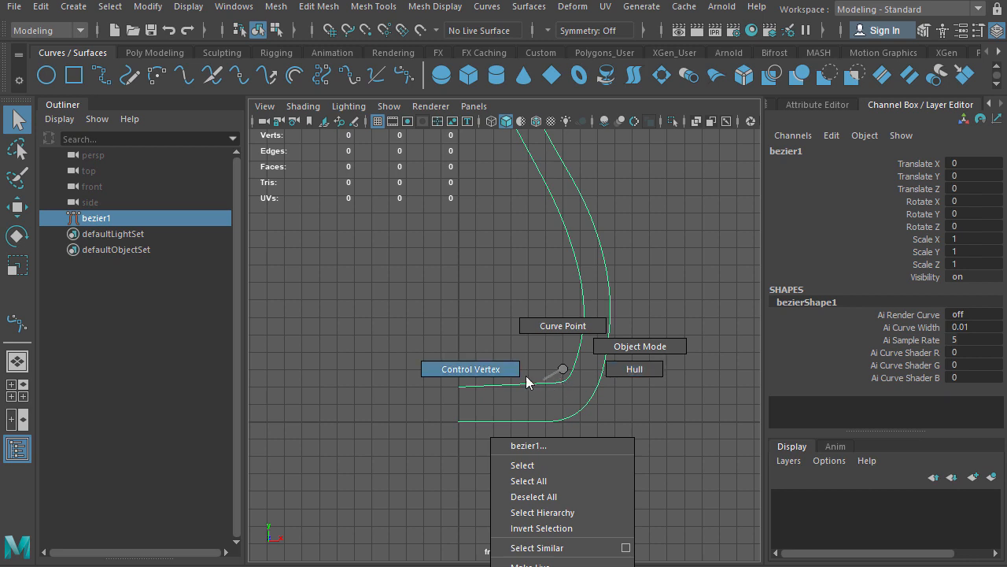
pyautogui.click(474, 374)
pyautogui.scroll(3, 463, 392)
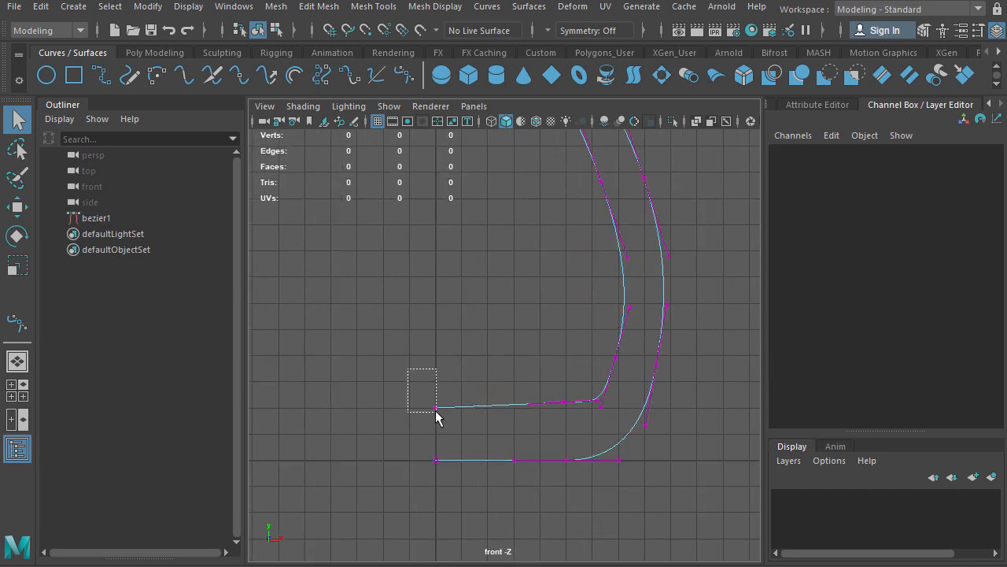
pyautogui.moveTo(462, 433); pyautogui.dragTo(463, 434)
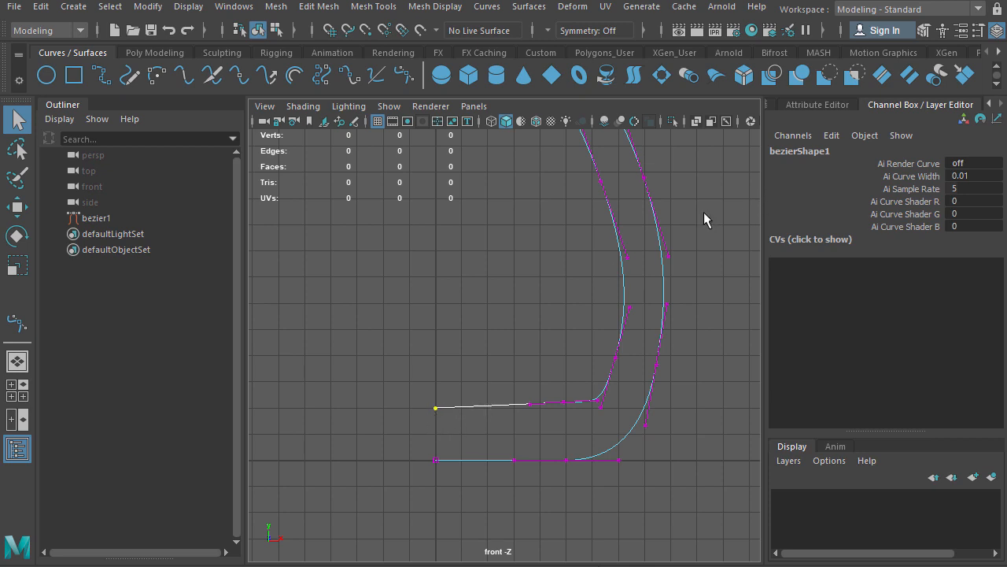
pyautogui.press('w')
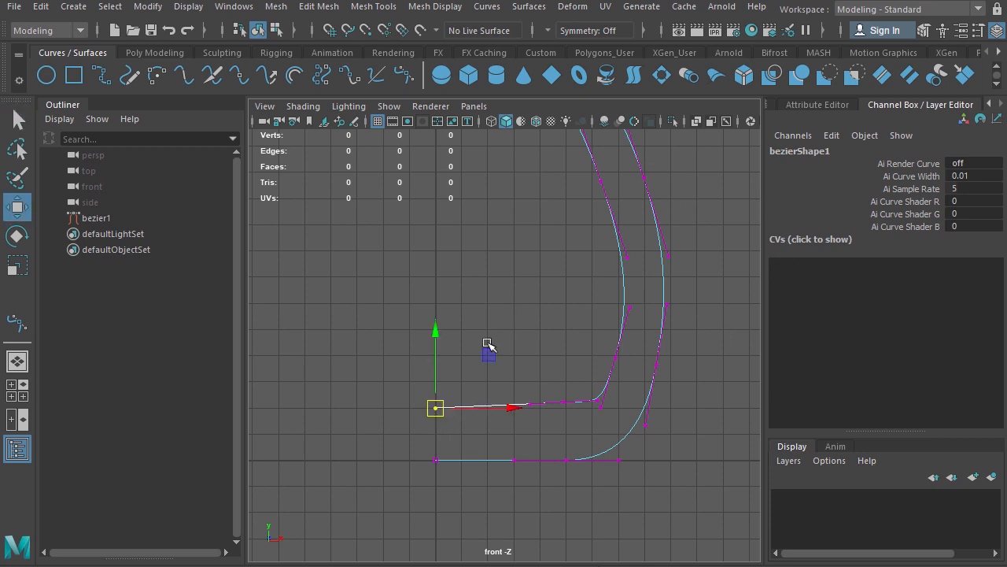
pyautogui.moveTo(436, 337); pyautogui.dragTo(436, 332)
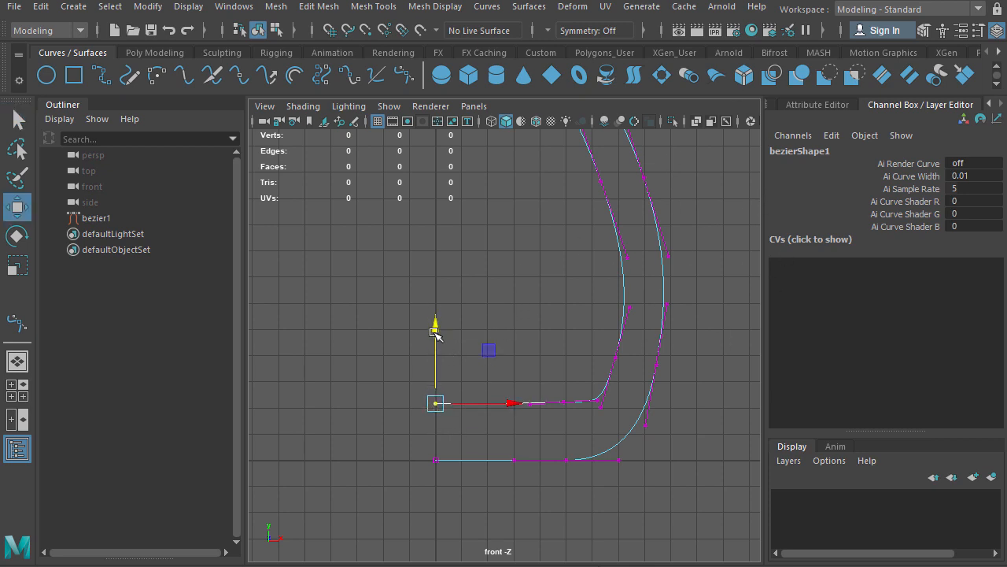
# Step: Shift the anchor point at the outer end of the inner floor slightly toward the Y axis
pyautogui.keyDown('alt'); pyautogui.moveTo(623, 507); pyautogui.dragTo(504, 490, button='middle'); pyautogui.keyUp('alt')
pyautogui.moveTo(491, 476); pyautogui.dragTo(443, 421)
pyautogui.moveTo(560, 460); pyautogui.dragTo(532, 471)
pyautogui.moveTo(451, 428); pyautogui.dragTo(480, 476)
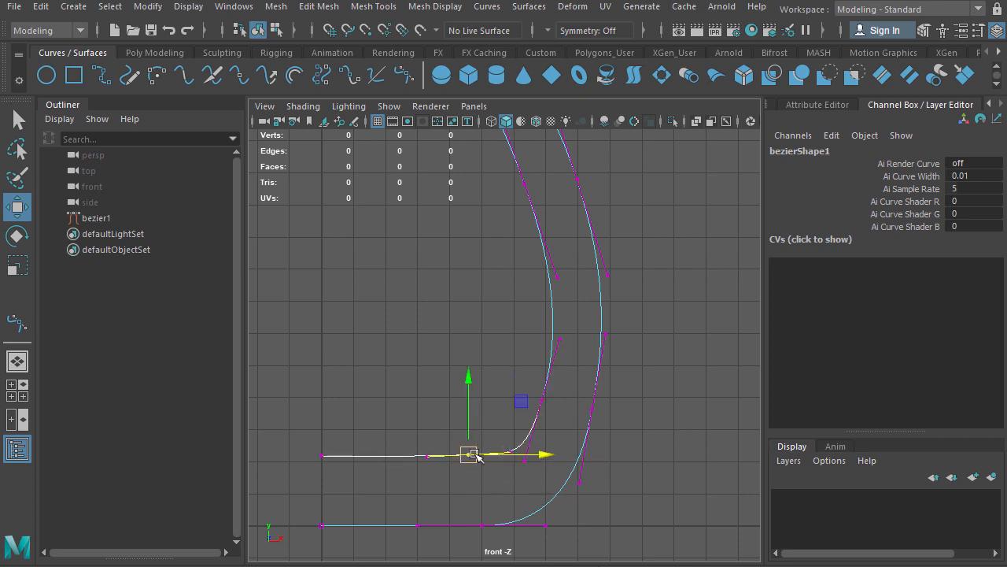
# Step: Try raising the inner floor's outer anchor point above the floor line and undo the move
pyautogui.moveTo(468, 380); pyautogui.dragTo(486, 329)
pyautogui.moveTo(471, 402); pyautogui.dragTo(446, 369)
pyautogui.hotkey('ctrl', 'z')
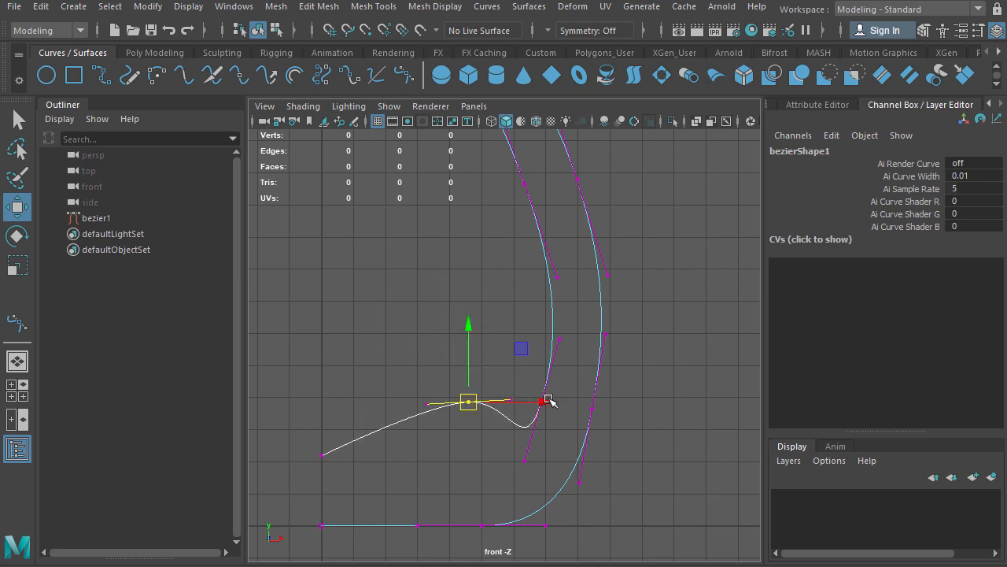
pyautogui.hotkey('ctrl', 'z')
# Step: Move the inner wall's lowest tangent handle up and outward to round the floor corner, and nudge the belly's tangent handle down
pyautogui.click(525, 460)
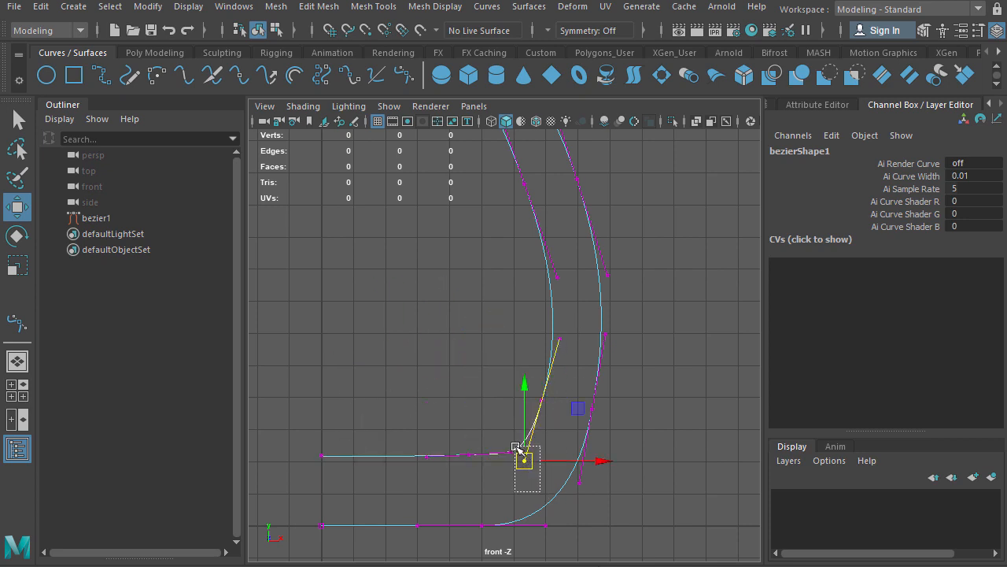
pyautogui.moveTo(522, 461)
pyautogui.mouseDown()
pyautogui.moveTo(544, 427)
pyautogui.moveTo(522, 428)
pyautogui.moveTo(535, 456)
pyautogui.moveTo(533, 446)
pyautogui.mouseUp()
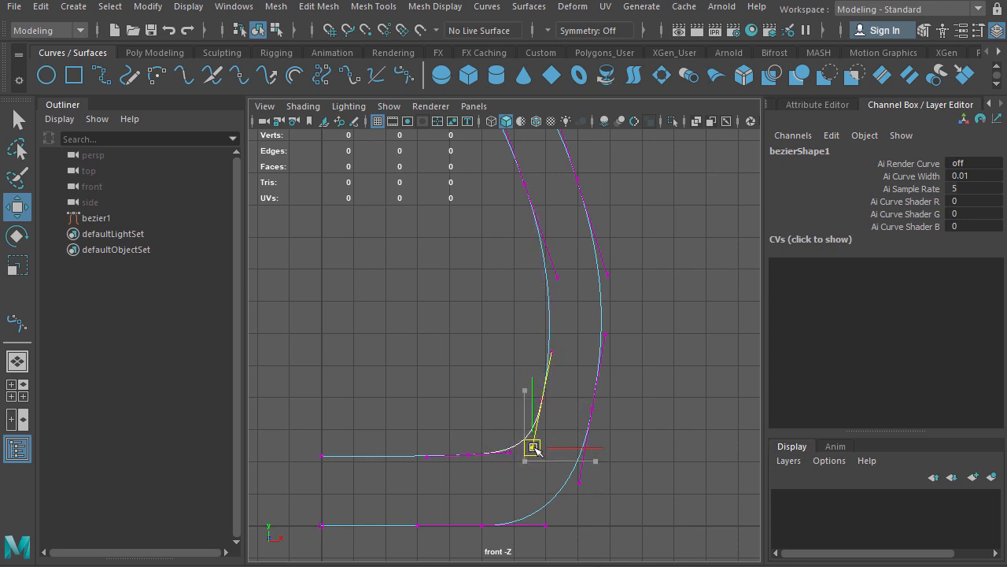
pyautogui.keyDown('alt'); pyautogui.moveTo(593, 301); pyautogui.dragTo(605, 406, button='middle'); pyautogui.keyUp('alt')
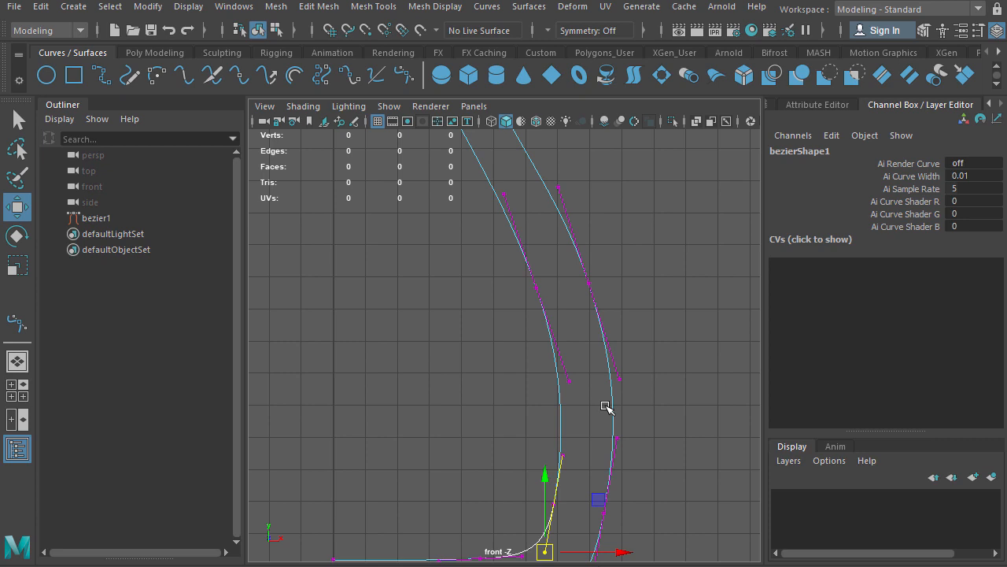
pyautogui.click(569, 380)
pyautogui.moveTo(572, 383)
pyautogui.mouseDown()
pyautogui.moveTo(561, 386)
pyautogui.moveTo(572, 388)
pyautogui.mouseUp()
# Step: Fine-tune the outer wall's anchor points below and above the neck to keep it parallel to the inner wall
pyautogui.keyDown('alt'); pyautogui.moveTo(569, 328); pyautogui.dragTo(583, 382, button='middle'); pyautogui.keyUp('alt')
pyautogui.scroll(-3, 583, 381)
pyautogui.keyDown('alt'); pyautogui.moveTo(507, 214); pyautogui.dragTo(549, 426, button='middle'); pyautogui.keyUp('alt')
pyautogui.moveTo(577, 405); pyautogui.dragTo(532, 387)
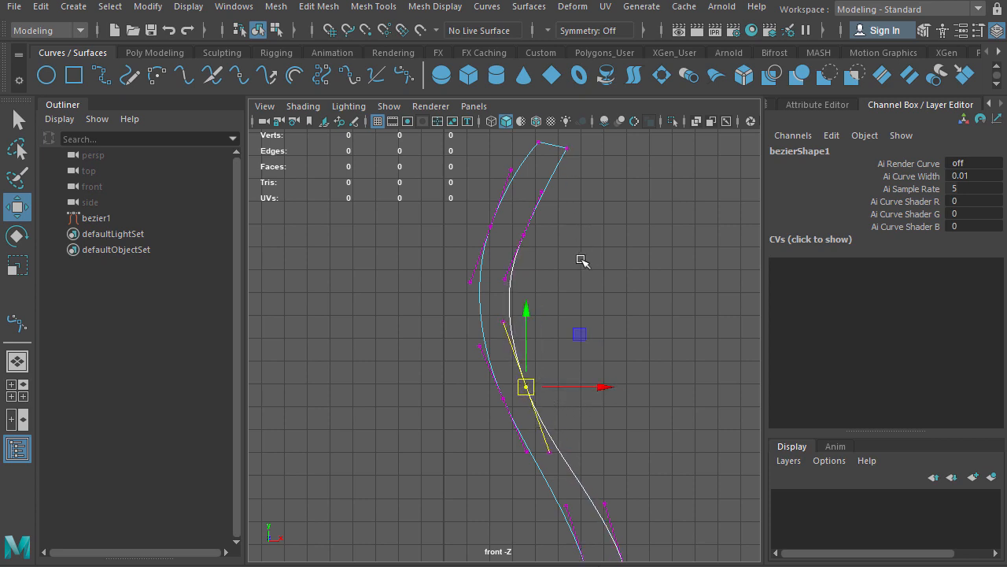
pyautogui.keyDown('alt'); pyautogui.moveTo(574, 274); pyautogui.dragTo(579, 337, button='middle'); pyautogui.keyUp('alt')
pyautogui.moveTo(578, 337); pyautogui.dragTo(527, 303)
pyautogui.keyDown('alt'); pyautogui.moveTo(603, 265); pyautogui.dragTo(582, 364, button='middle'); pyautogui.keyUp('alt')
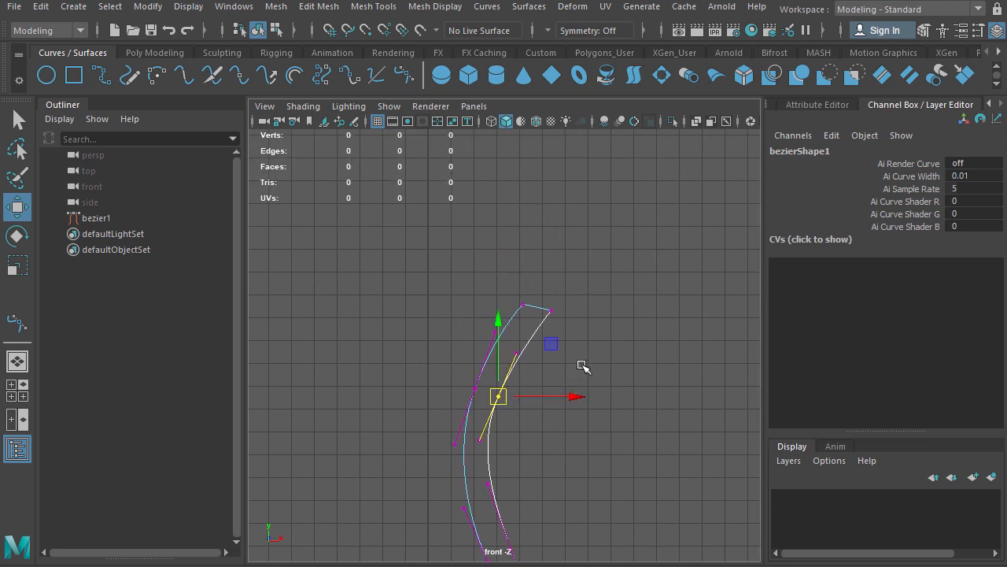
# Step: Pull tangent handles out of the rim's inner corner point to curve the lip
pyautogui.scroll(6, 587, 304)
pyautogui.keyDown('alt'); pyautogui.moveTo(641, 337); pyautogui.dragTo(484, 389, button='middle'); pyautogui.keyUp('alt')
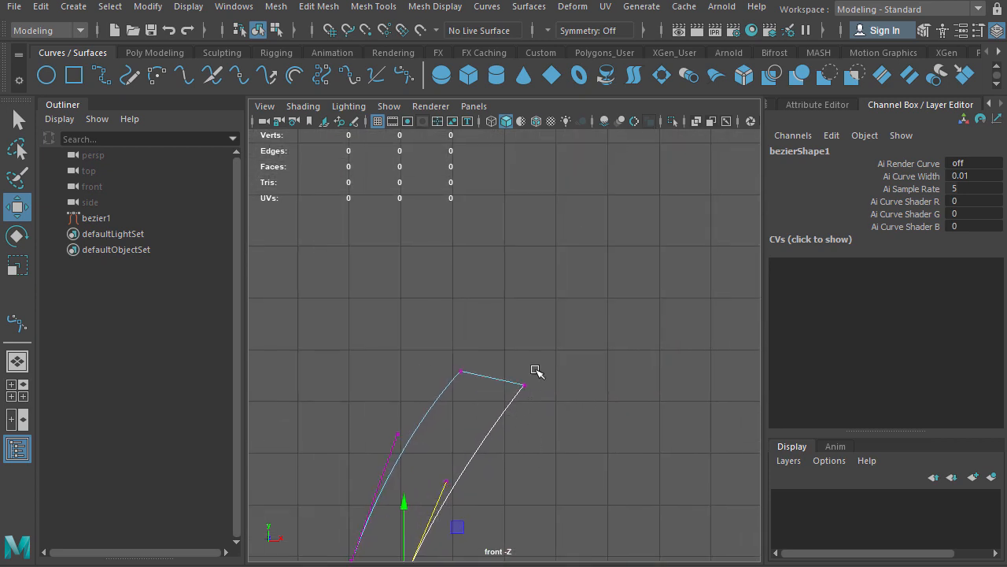
pyautogui.scroll(4, 535, 371)
pyautogui.keyDown('alt'); pyautogui.moveTo(508, 357); pyautogui.dragTo(521, 278, button='middle'); pyautogui.keyUp('alt')
pyautogui.click(465, 287)
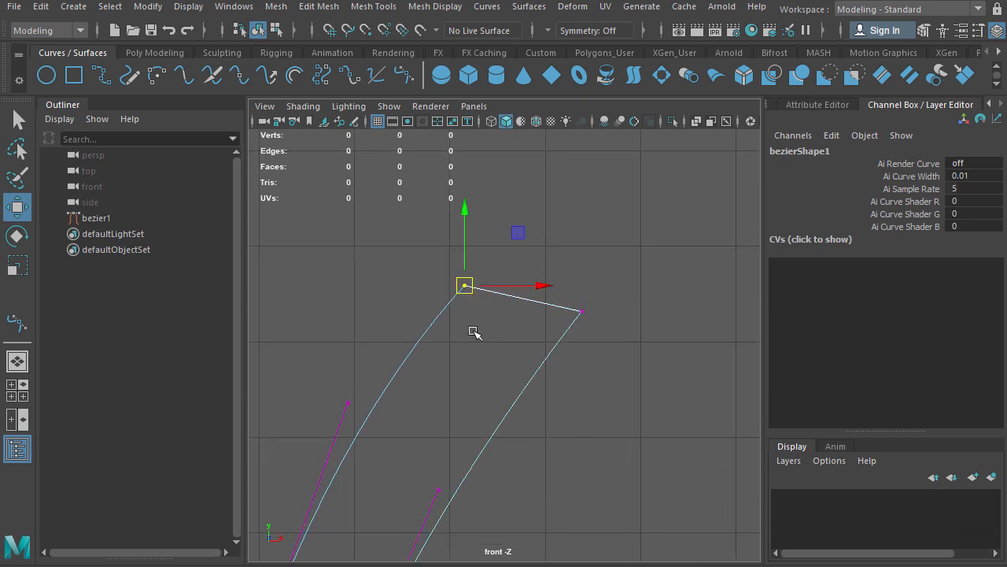
pyautogui.moveTo(468, 280); pyautogui.dragTo(490, 253)
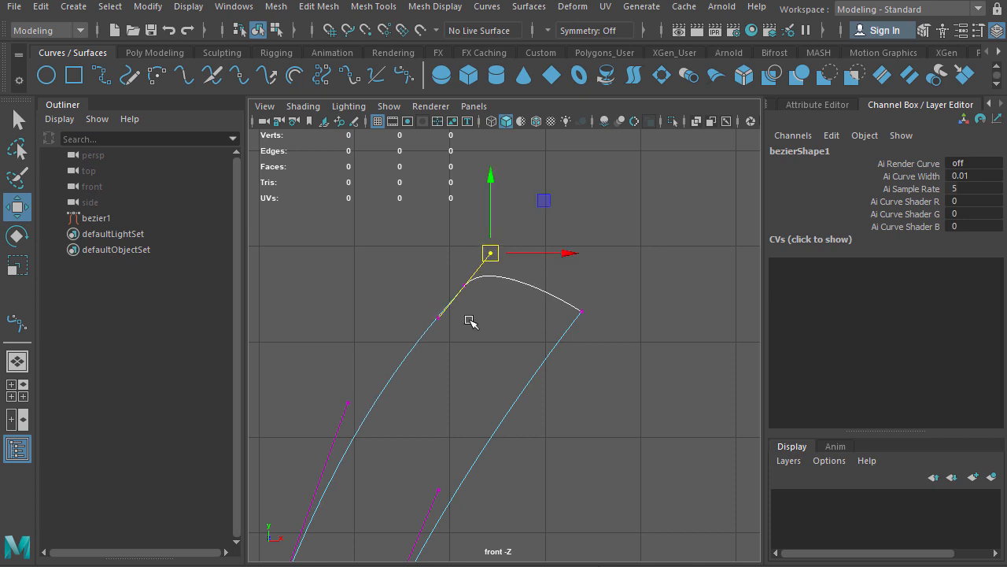
# Step: Pull tangent handles out of the rim's outer corner point and extend the inner point's handle to round the lip fully
pyautogui.click(581, 312)
pyautogui.moveTo(586, 313); pyautogui.dragTo(546, 356)
pyautogui.moveTo(462, 222); pyautogui.dragTo(523, 244)
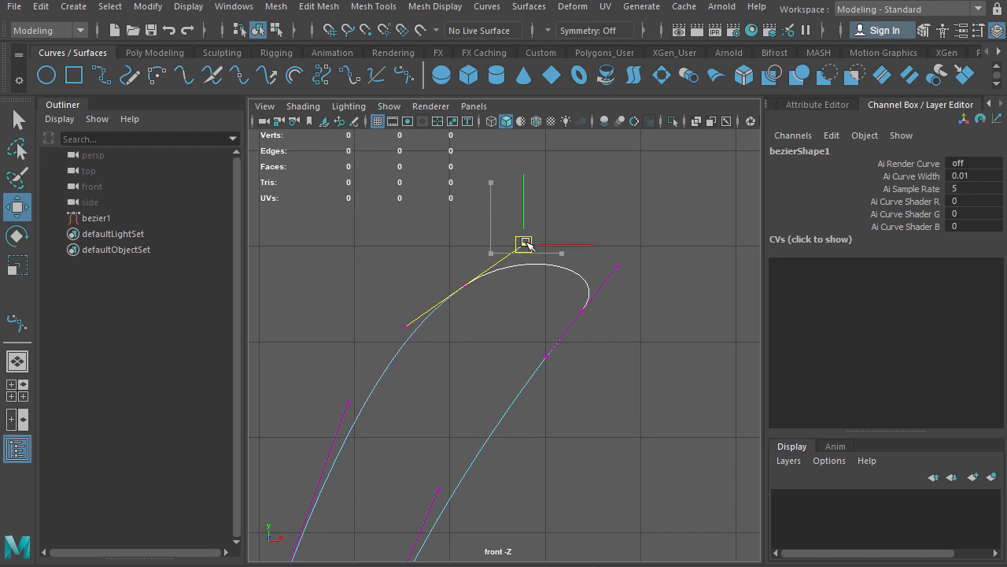
# Step: Select all control vertices of the inner floor and raise them together slightly
pyautogui.scroll(-8, 522, 268)
pyautogui.keyDown('alt'); pyautogui.moveTo(563, 422); pyautogui.dragTo(529, 181, button='middle'); pyautogui.keyUp('alt')
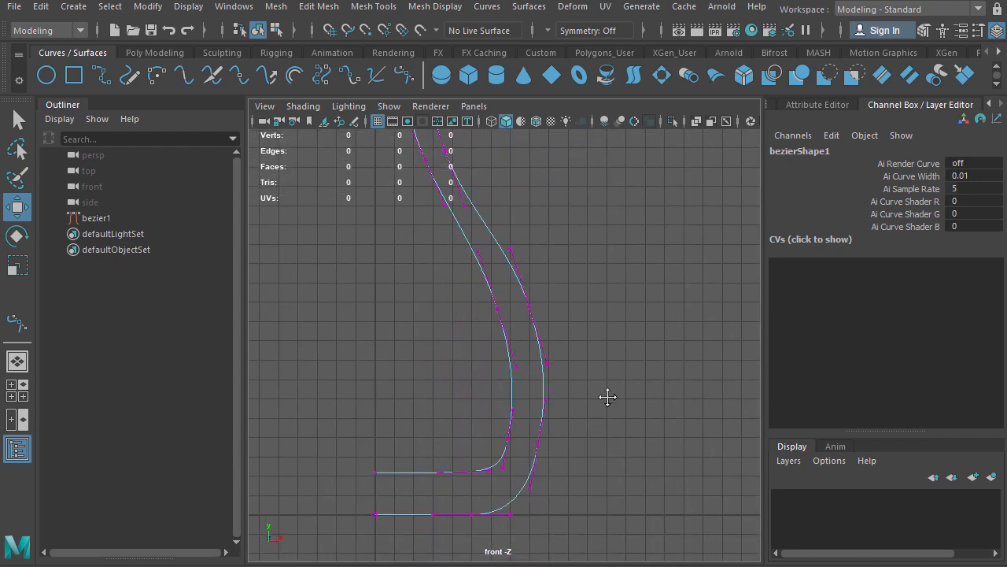
pyautogui.keyDown('alt'); pyautogui.moveTo(605, 396); pyautogui.dragTo(620, 266, button='middle'); pyautogui.keyUp('alt')
pyautogui.scroll(5, 528, 328)
pyautogui.moveTo(470, 362); pyautogui.dragTo(431, 326)
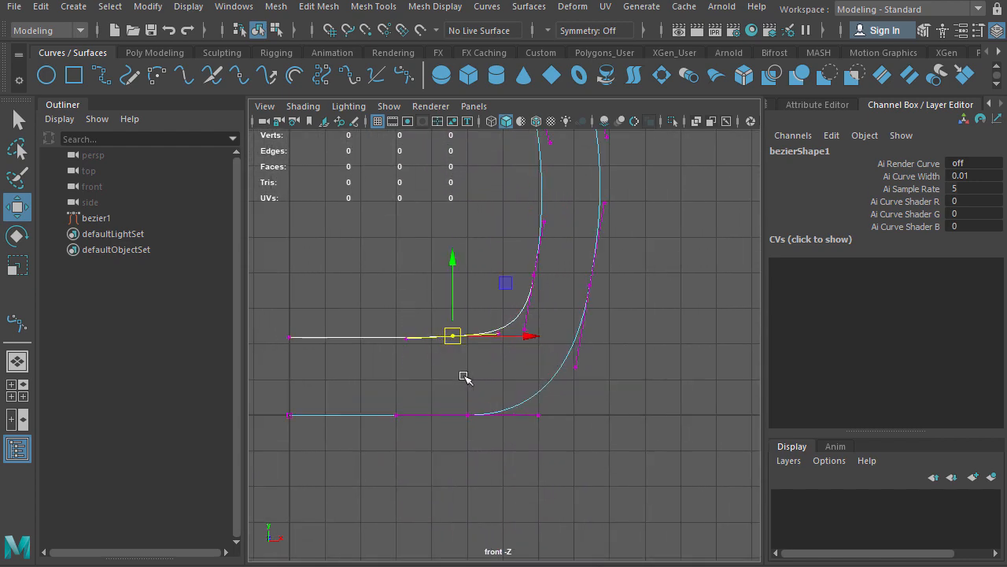
pyautogui.moveTo(472, 383); pyautogui.dragTo(267, 294)
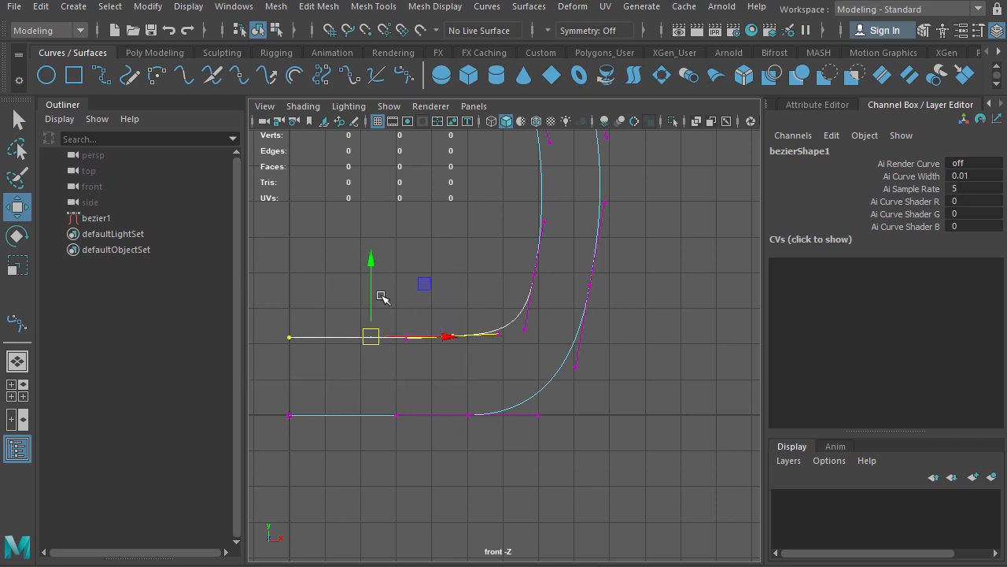
pyautogui.moveTo(375, 303); pyautogui.dragTo(380, 299)
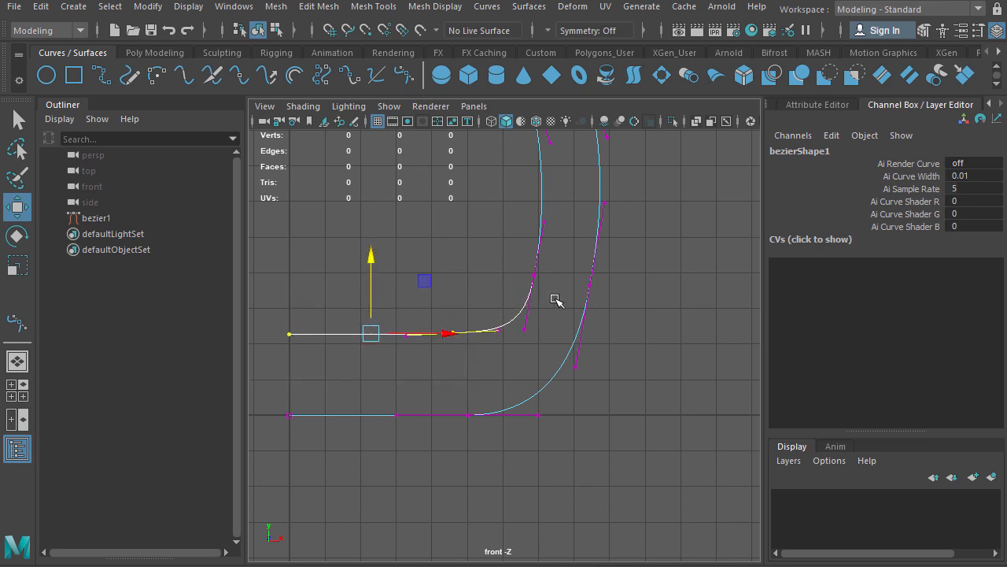
# Step: Raise the inner wall's lower anchor point and shift both walls' upper belly tangent handles slightly up and inward
pyautogui.moveTo(554, 297); pyautogui.dragTo(546, 256)
pyautogui.keyDown('alt'); pyautogui.moveTo(656, 268); pyautogui.dragTo(649, 414, button='middle'); pyautogui.keyUp('alt')
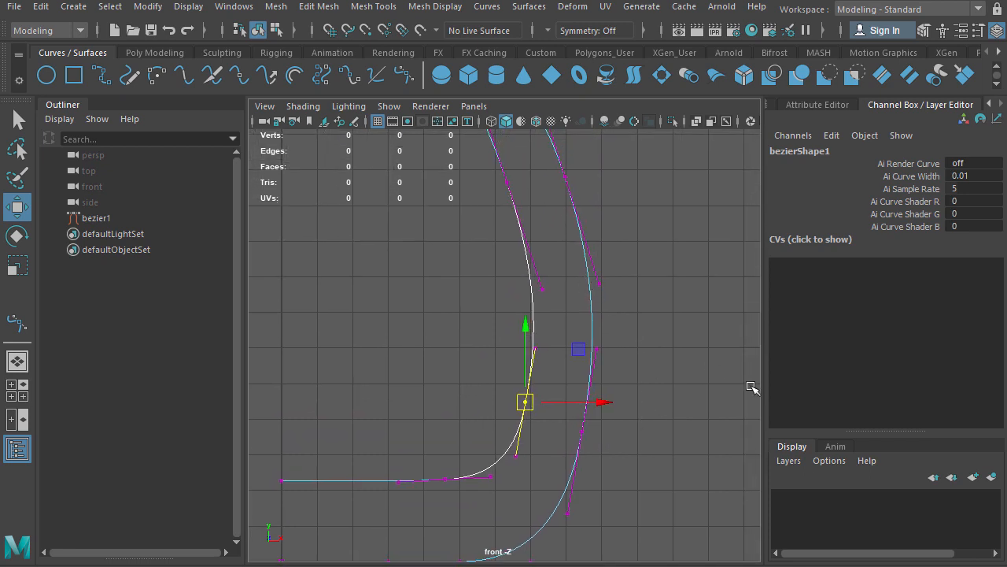
pyautogui.moveTo(627, 303); pyautogui.dragTo(506, 257)
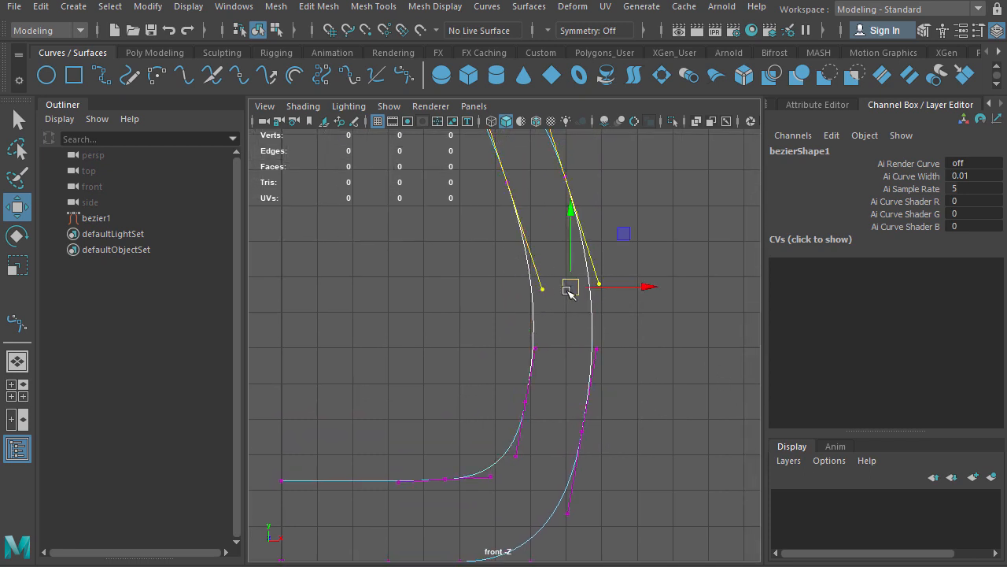
pyautogui.moveTo(570, 289); pyautogui.dragTo(563, 270)
# Step: Move the outer wall's lower anchor point outward and adjust the inner wall's lower anchor and tangent handle to match
pyautogui.keyDown('alt'); pyautogui.moveTo(671, 271); pyautogui.dragTo(681, 186, button='middle'); pyautogui.keyUp('alt')
pyautogui.moveTo(578, 319); pyautogui.dragTo(614, 352)
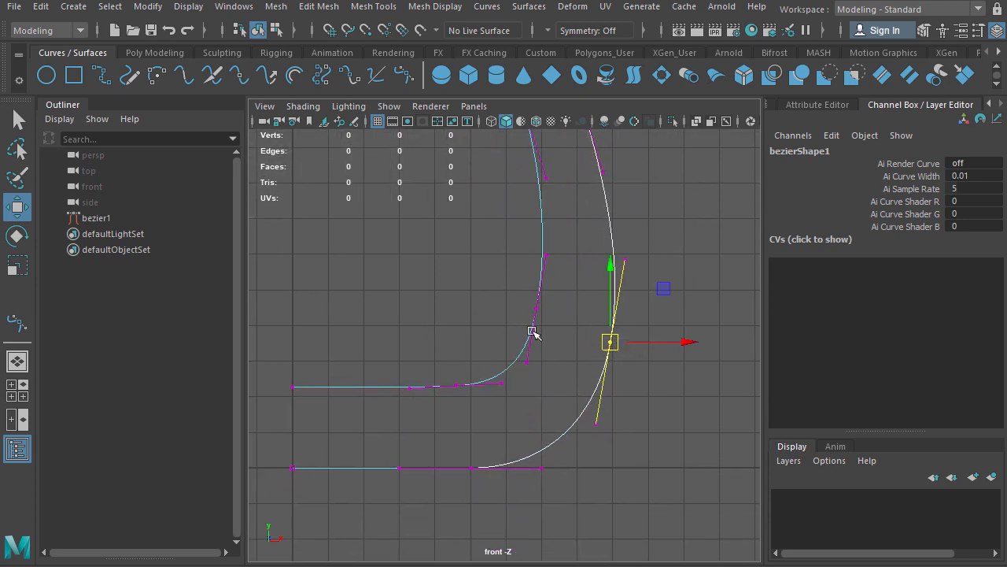
pyautogui.moveTo(556, 309); pyautogui.dragTo(530, 318)
pyautogui.moveTo(536, 373)
pyautogui.mouseDown()
pyautogui.moveTo(522, 344)
pyautogui.moveTo(532, 361)
pyautogui.mouseUp()
# Step: Adjust the outer wall's upper tangent handle above the belly to smooth the transition toward the neck
pyautogui.scroll(-3, 630, 374)
pyautogui.scroll(-3, 613, 256)
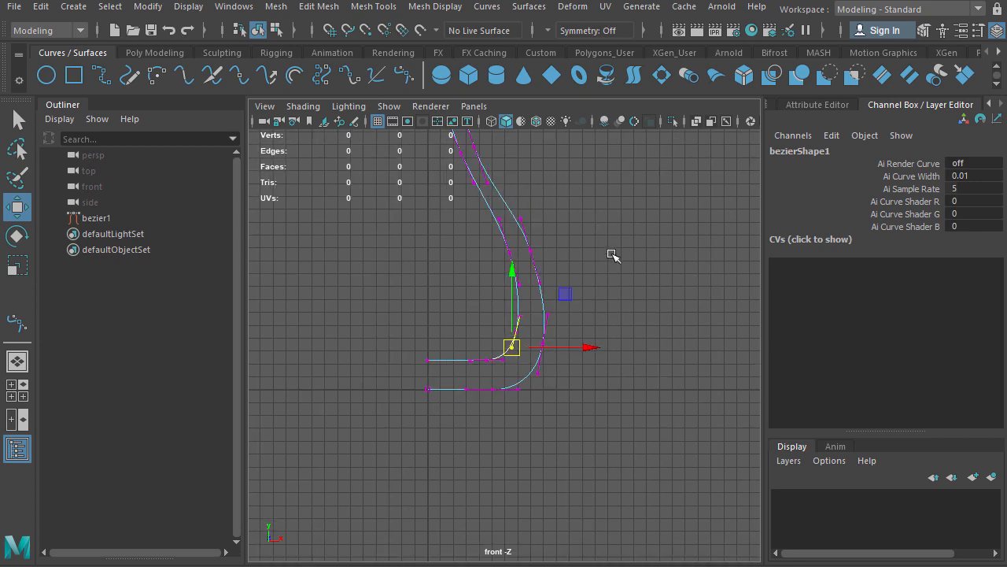
pyautogui.keyDown('alt'); pyautogui.moveTo(597, 234); pyautogui.dragTo(590, 414, button='middle'); pyautogui.keyUp('alt')
pyautogui.scroll(2, 556, 330)
pyautogui.keyDown('alt'); pyautogui.moveTo(544, 351); pyautogui.dragTo(550, 215, button='middle'); pyautogui.keyUp('alt')
pyautogui.scroll(2, 584, 299)
pyautogui.moveTo(590, 278); pyautogui.dragTo(543, 250)
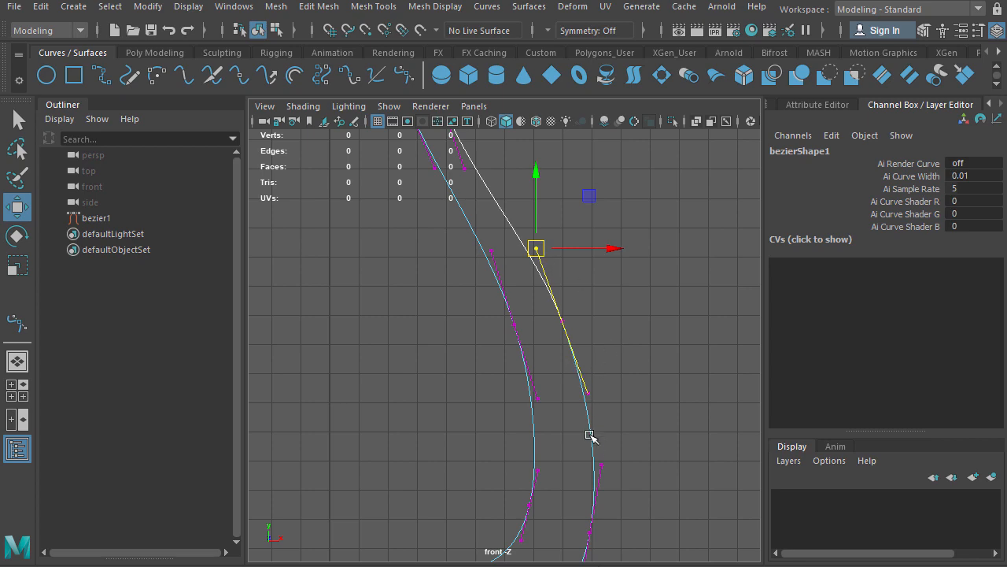
# Step: Return the profile curve to object mode and bring the whole vase profile into view
pyautogui.moveTo(591, 360); pyautogui.dragTo(648, 344, button='right')
pyautogui.press('f')
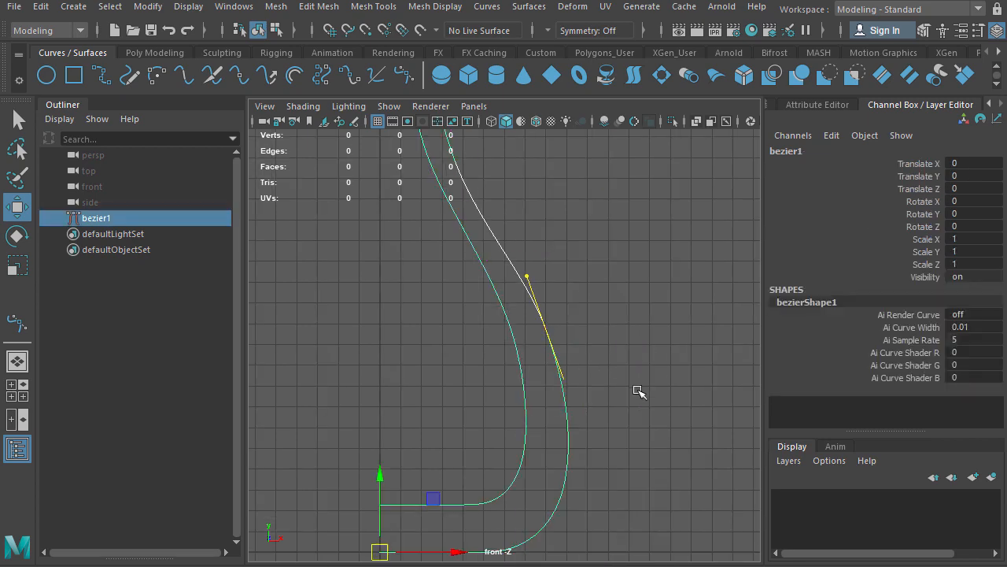
pyautogui.keyDown('alt'); pyautogui.moveTo(595, 388); pyautogui.dragTo(599, 354, button='middle'); pyautogui.keyUp('alt')
pyautogui.scroll(-3, 599, 354)
pyautogui.keyDown('alt'); pyautogui.moveTo(598, 288); pyautogui.dragTo(604, 360, button='middle'); pyautogui.keyUp('alt')
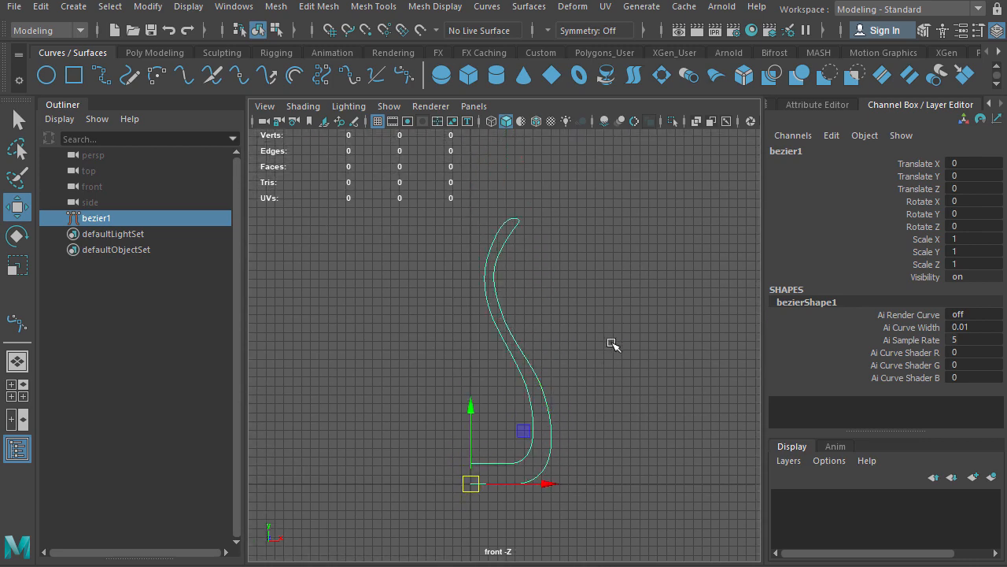
# Step: Revolve the profile curve with the default settings to check the vase shape, and delete the revolved surface
pyautogui.click(606, 75)
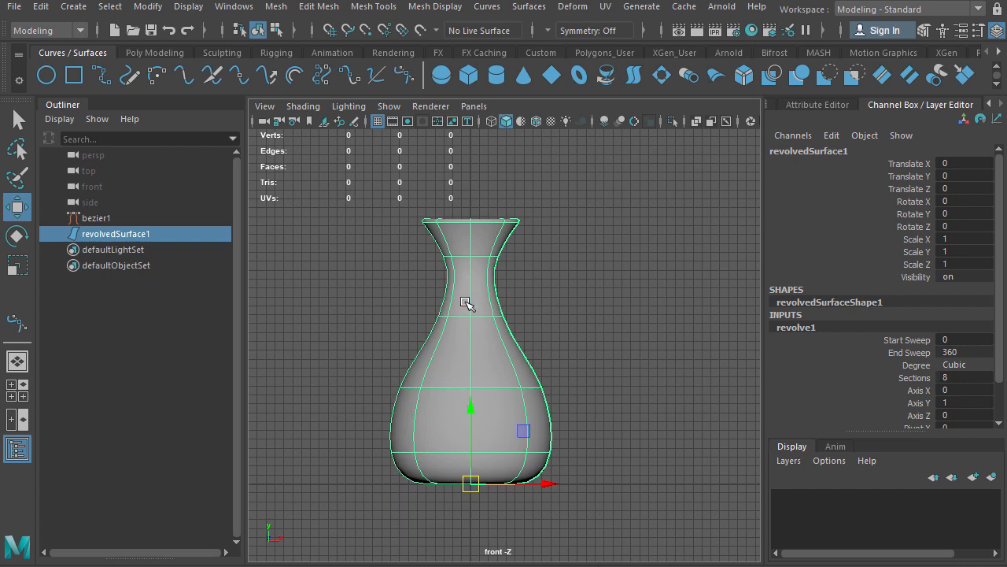
pyautogui.scroll(3, 480, 346)
pyautogui.click(656, 331)
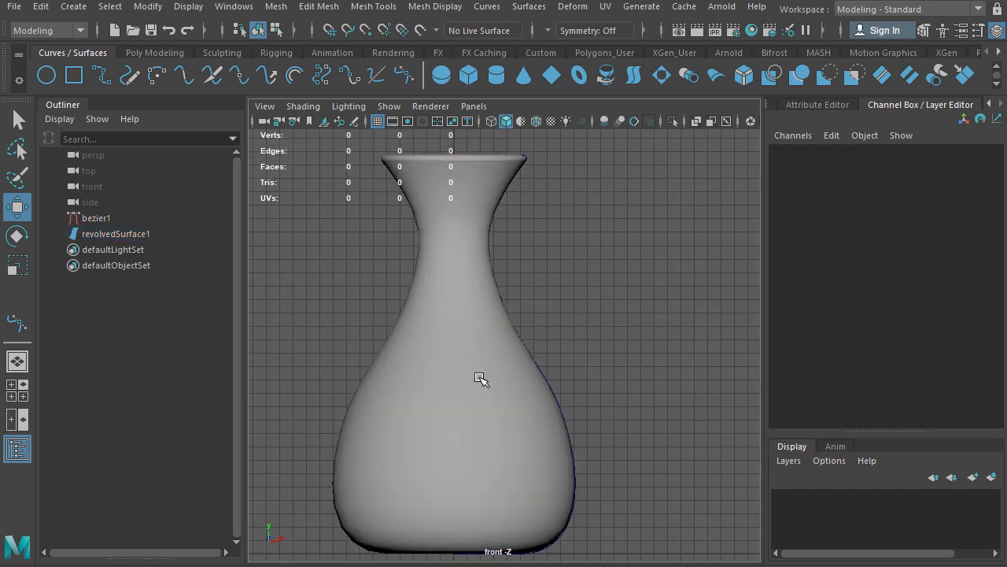
pyautogui.click(443, 436)
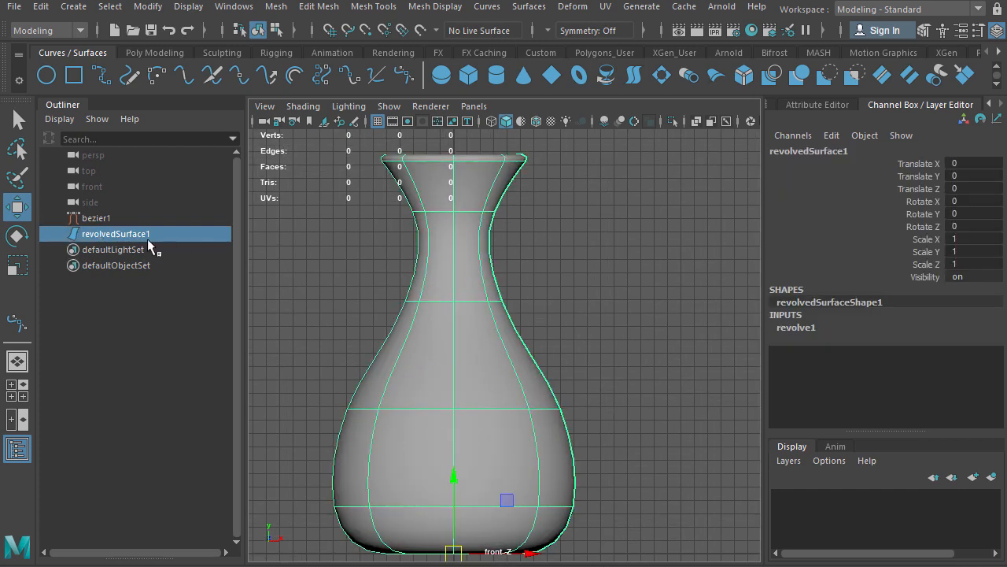
pyautogui.keyDown('alt'); pyautogui.moveTo(643, 420); pyautogui.dragTo(607, 324, button='middle'); pyautogui.keyUp('alt')
pyautogui.keyDown('alt'); pyautogui.moveTo(632, 308); pyautogui.dragTo(467, 307, button='right'); pyautogui.keyUp('alt')
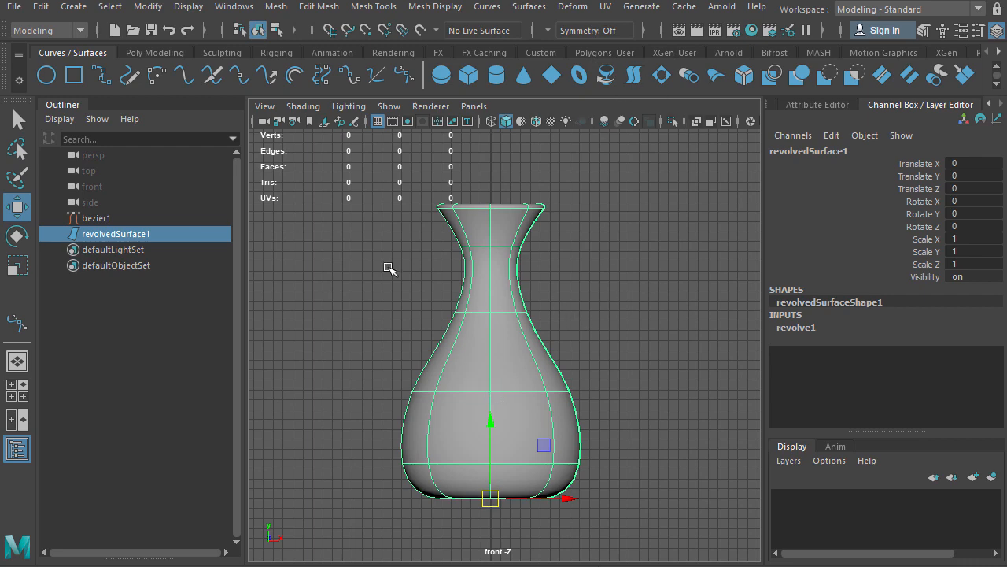
pyautogui.scroll(3, 514, 237)
pyautogui.scroll(-1, 513, 237)
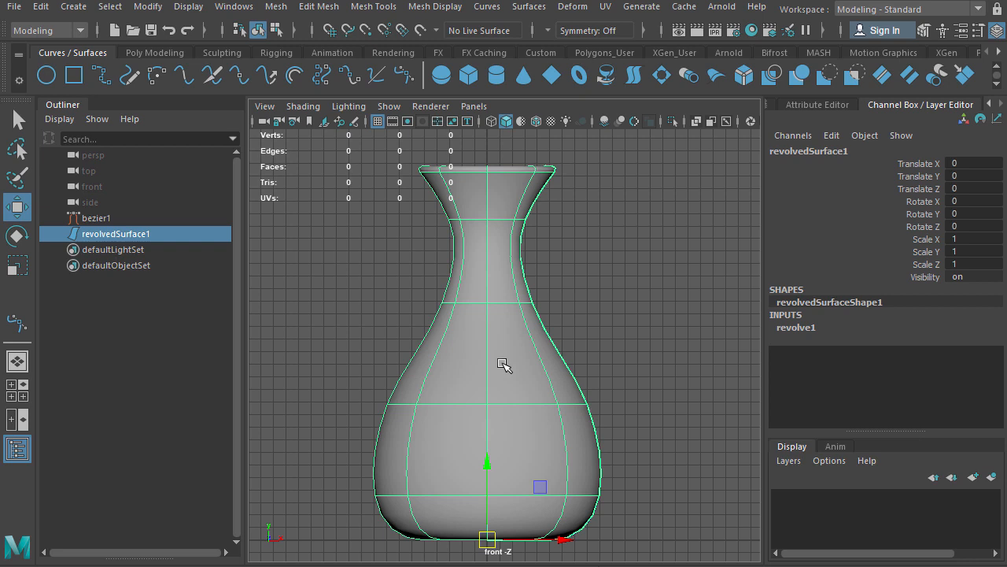
pyautogui.press('Delete')
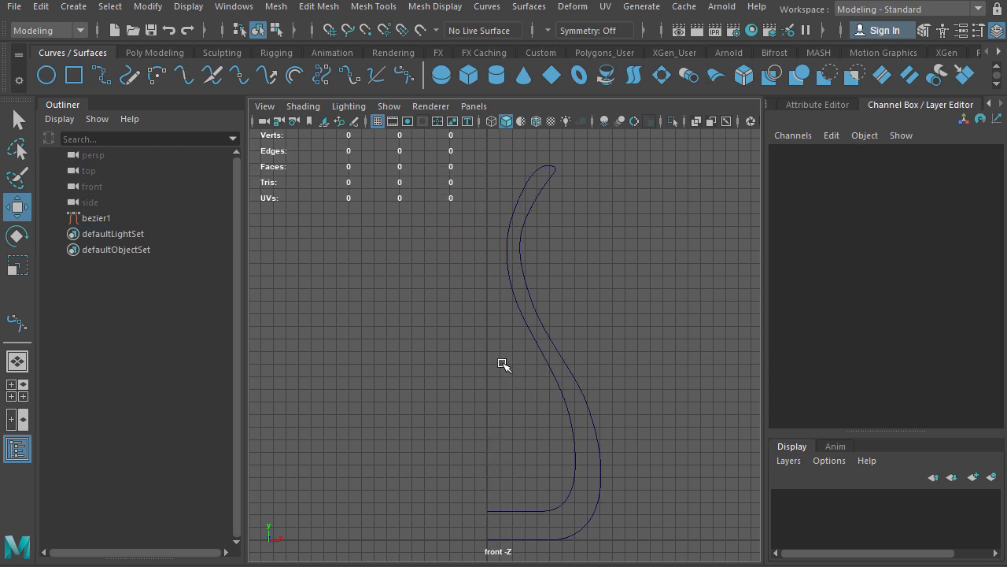
# Step: Open the Revolve options and set the output geometry to Polygons, the type to Quads and the tessellation method to General
pyautogui.click(530, 6)
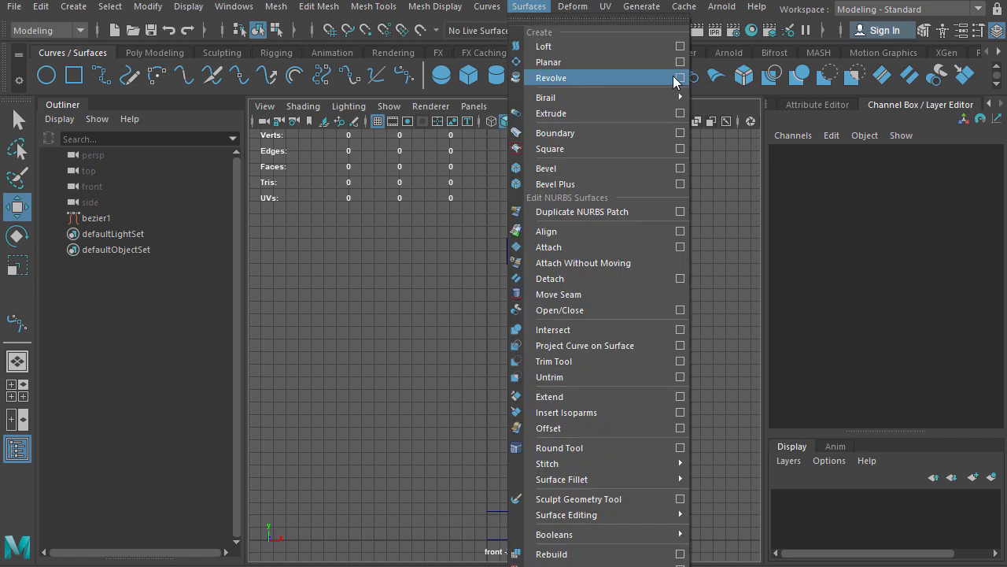
pyautogui.click(680, 78)
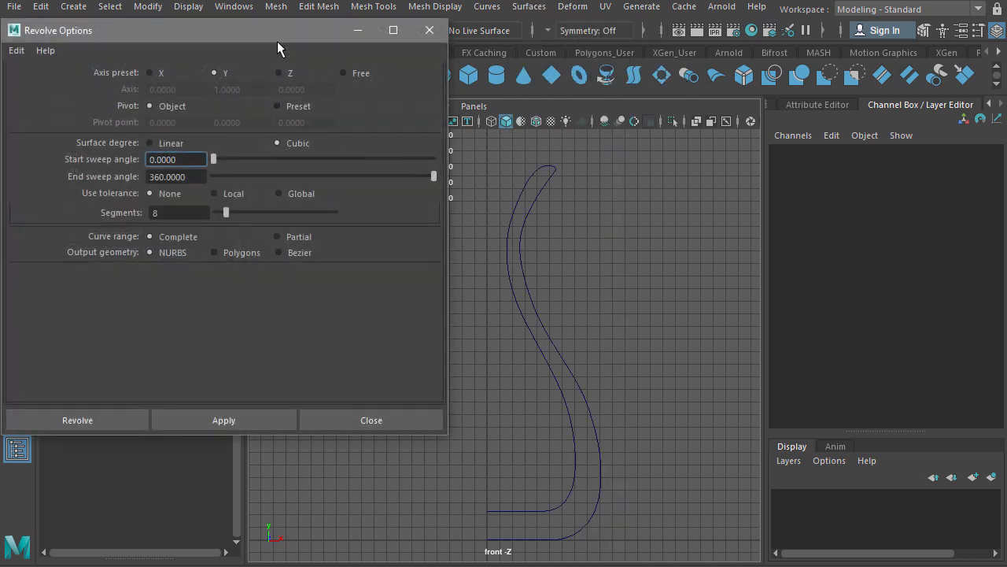
pyautogui.moveTo(275, 32); pyautogui.dragTo(308, 68)
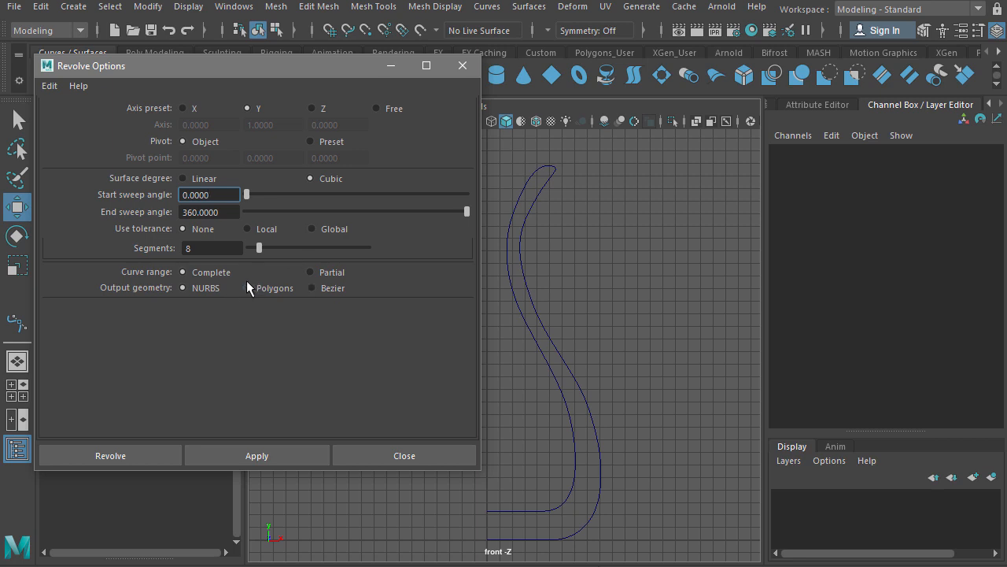
pyautogui.click(209, 250)
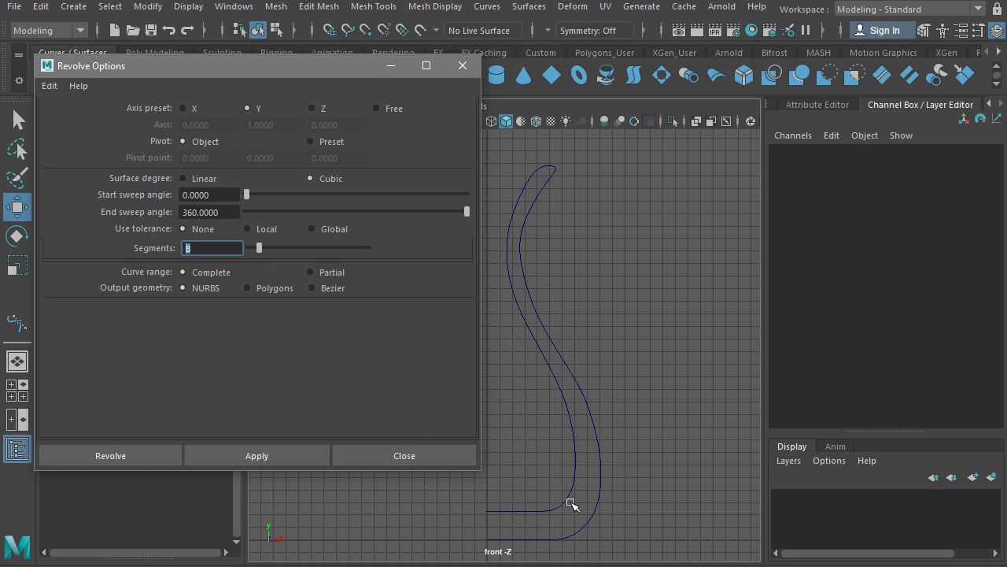
pyautogui.click(248, 288)
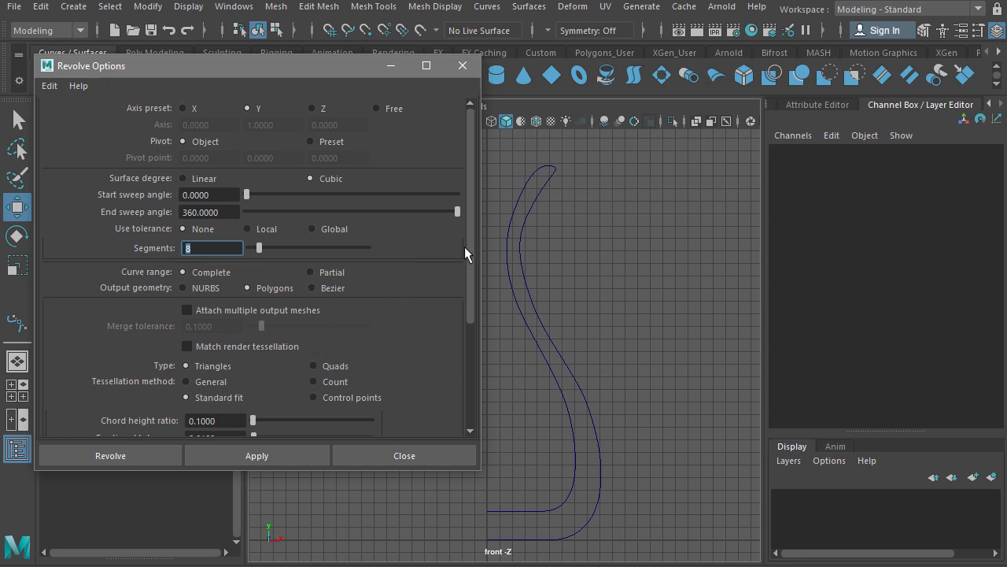
pyautogui.moveTo(468, 250); pyautogui.dragTo(359, 302)
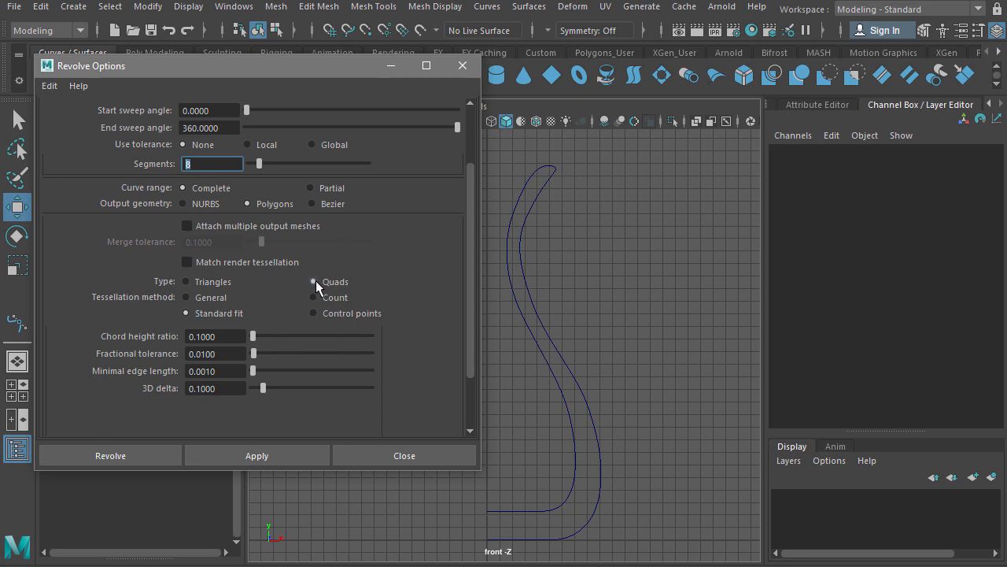
pyautogui.click(186, 297)
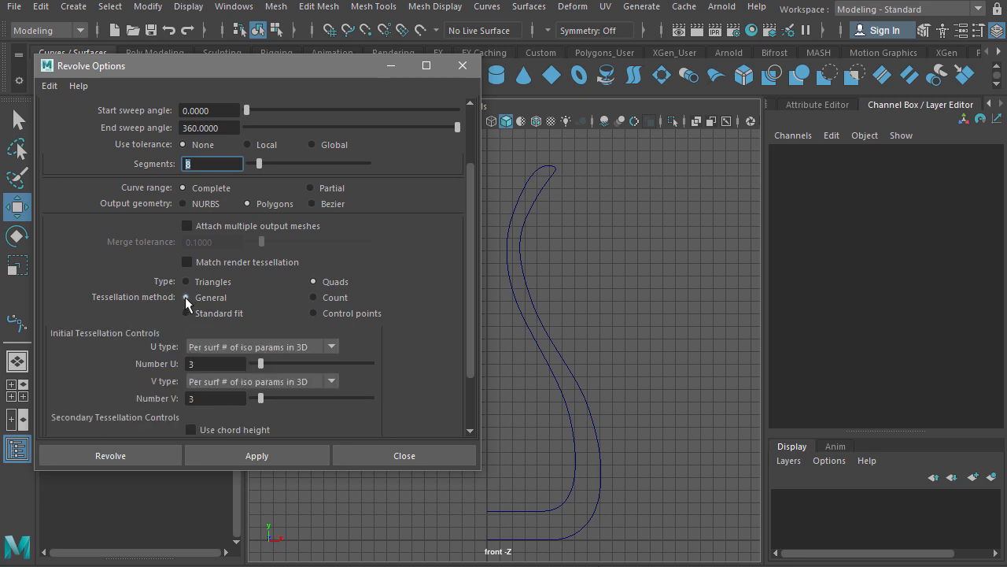
# Step: Set both the U type and the V type of the initial tessellation to Per span # of iso params
pyautogui.click(332, 347)
pyautogui.click(259, 395)
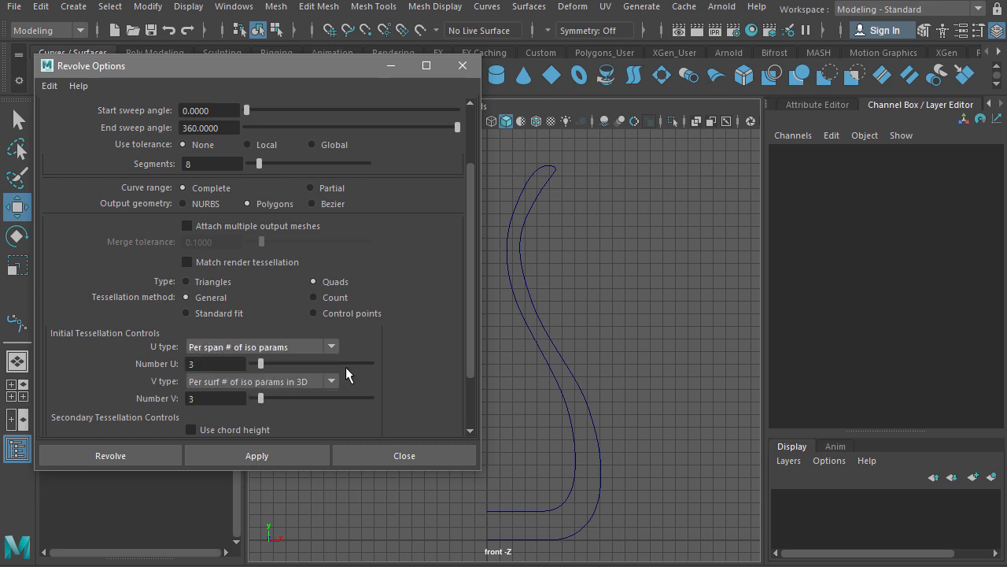
pyautogui.click(330, 383)
pyautogui.click(266, 426)
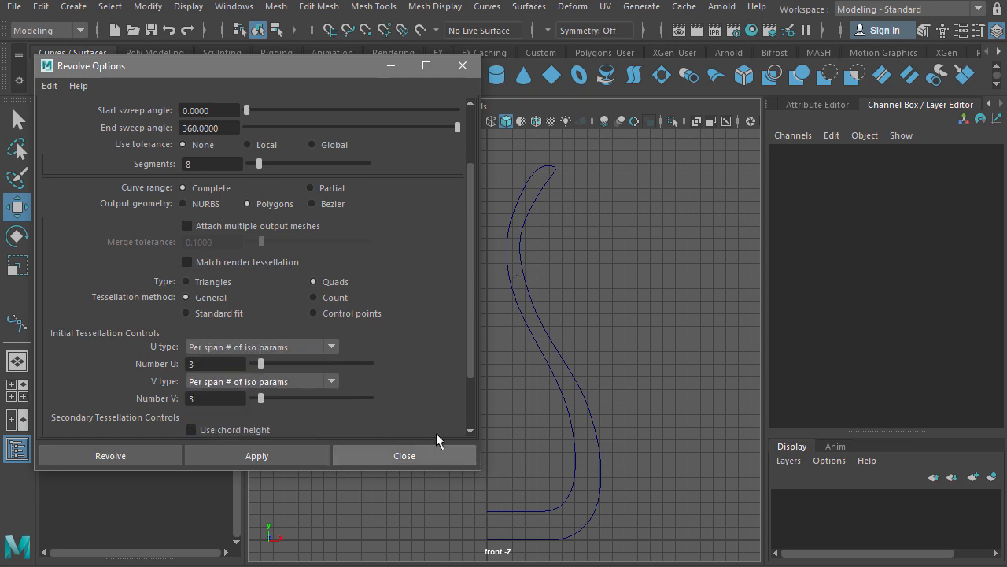
pyautogui.scroll(-2, 473, 340)
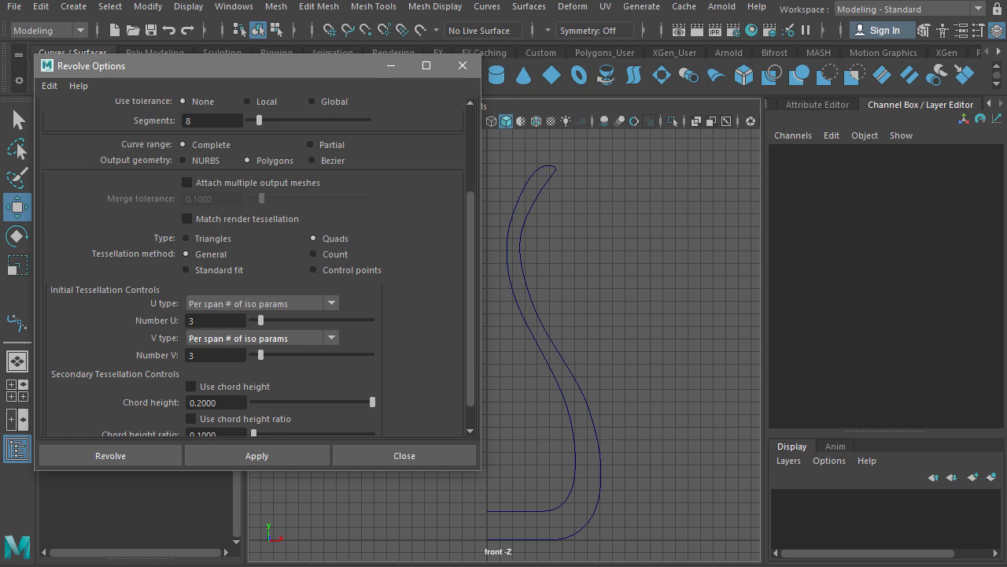
# Step: Show the profile curve's control vertices and review how they relate to the Number U, Number V and Segments settings
pyautogui.click(503, 512)
pyautogui.moveTo(504, 368); pyautogui.dragTo(428, 368, button='right')
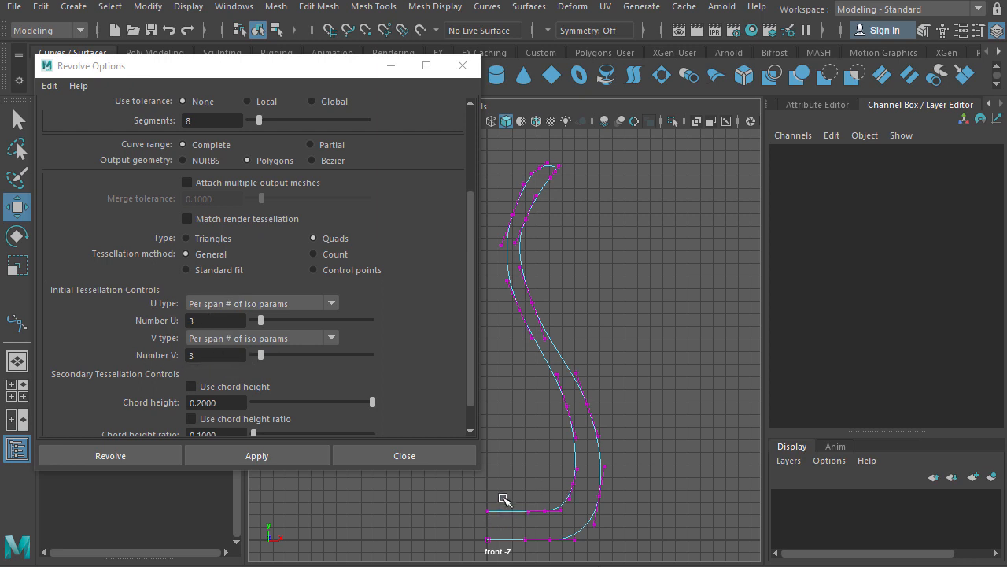
pyautogui.doubleClick(202, 322)
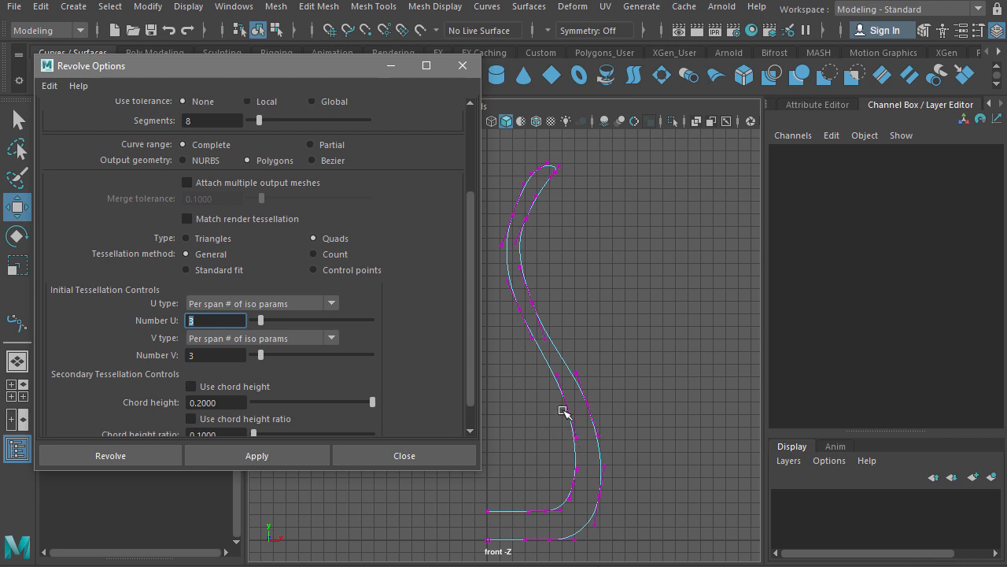
pyautogui.doubleClick(186, 358)
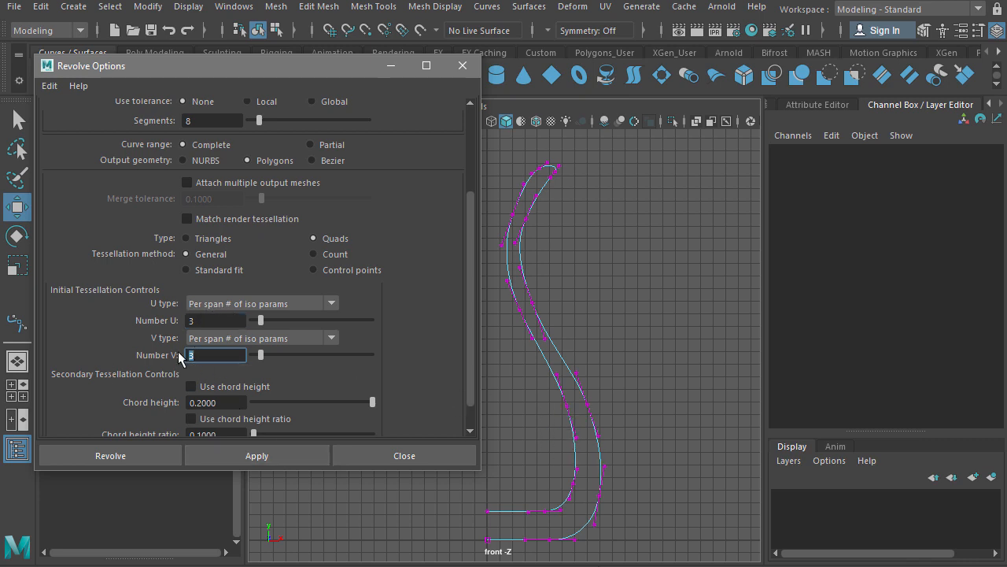
pyautogui.moveTo(471, 375); pyautogui.dragTo(479, 348)
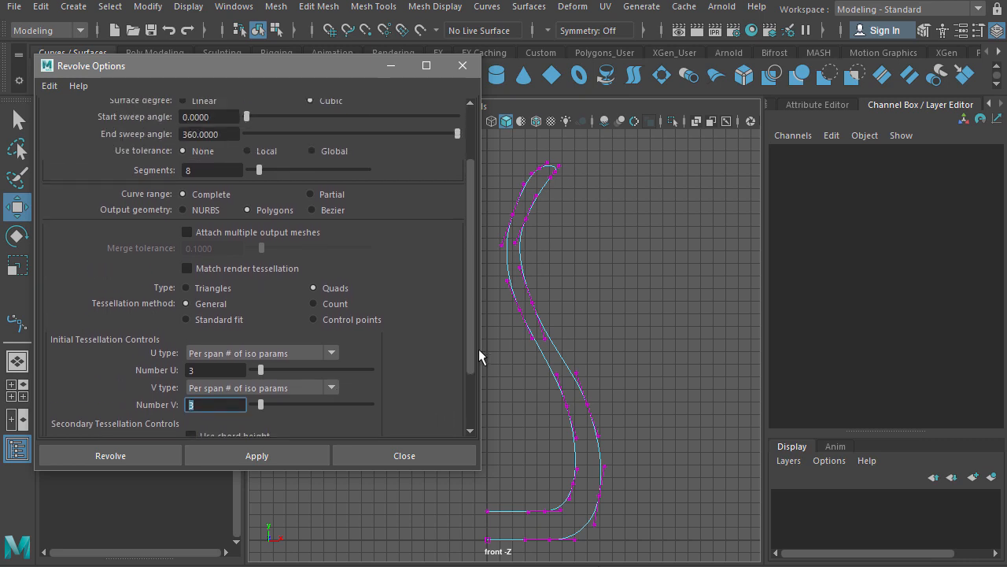
pyautogui.doubleClick(201, 173)
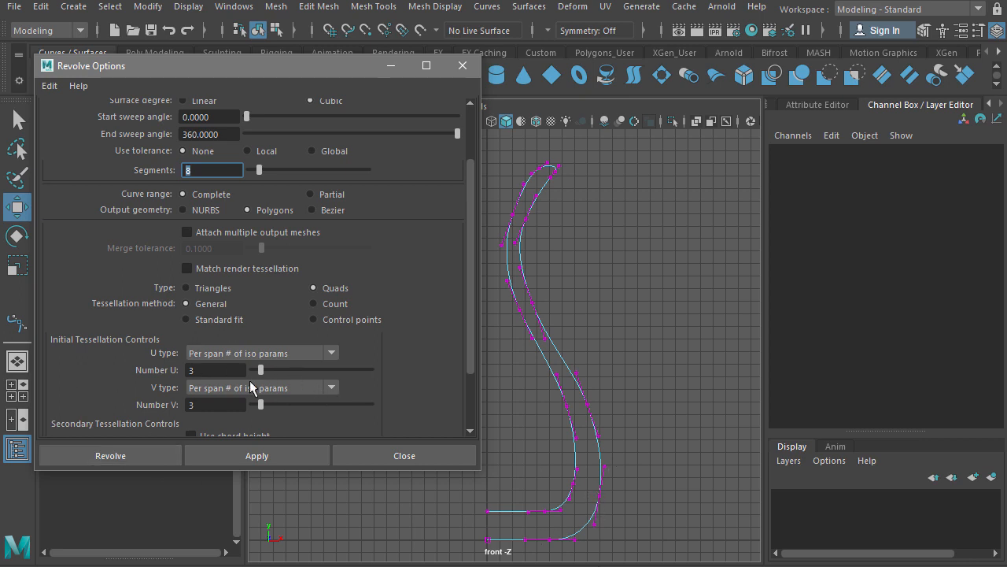
# Step: Set Number U to 1, return the profile curve to object mode and apply the revolve
pyautogui.doubleClick(218, 370)
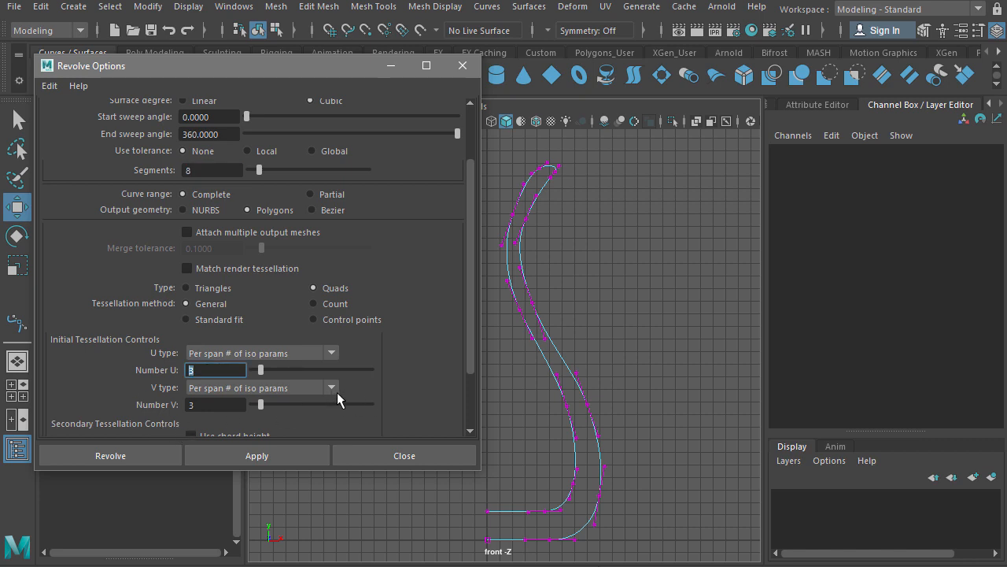
pyautogui.write('1')
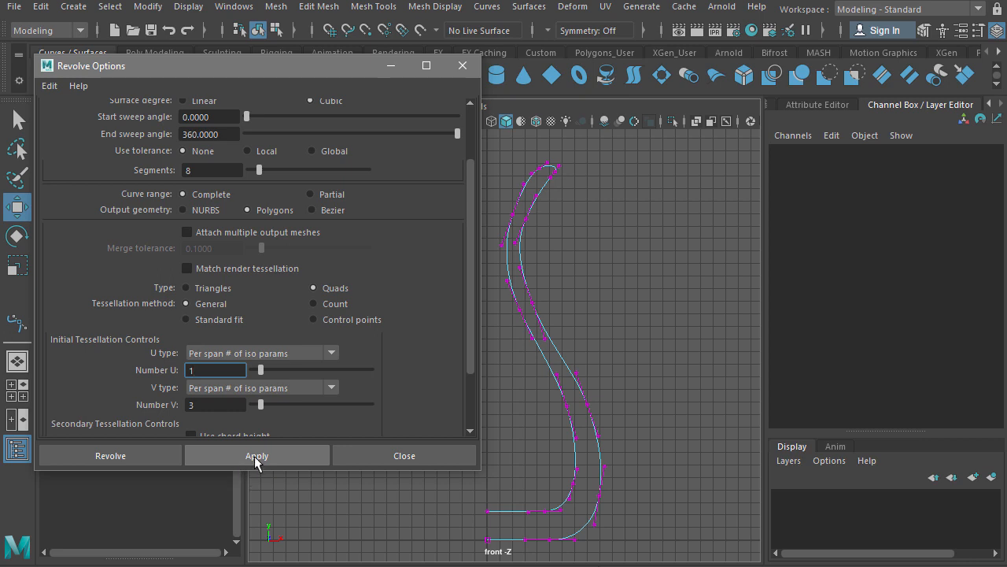
pyautogui.moveTo(597, 368); pyautogui.dragTo(661, 351, button='right')
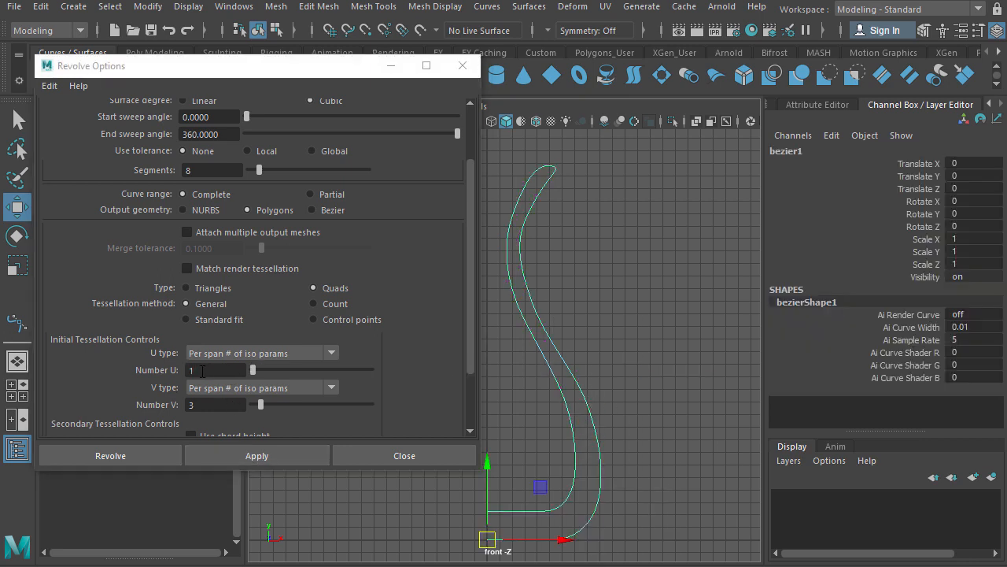
pyautogui.click(256, 455)
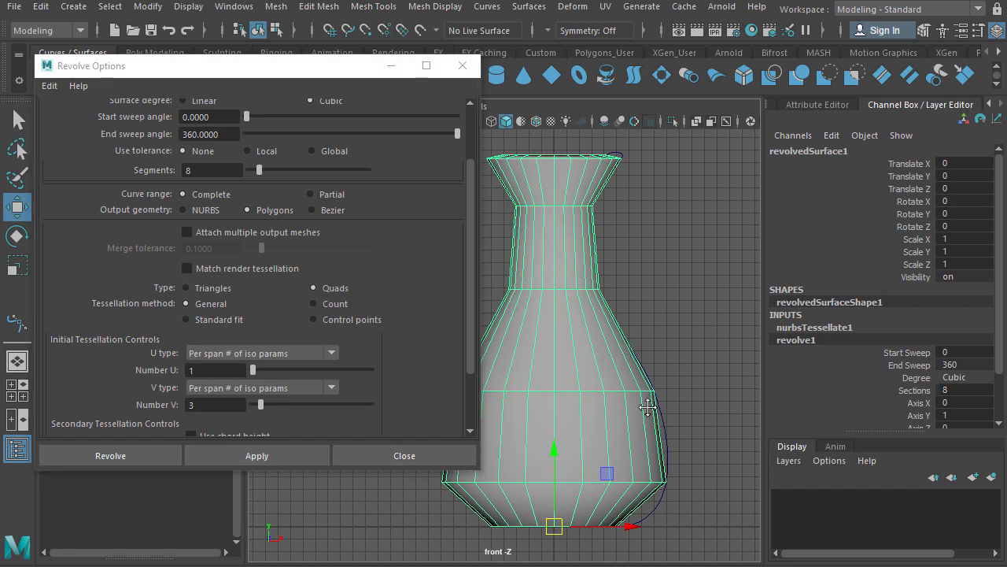
# Step: Compare the revolved mesh's outer edge with the profile curve's control vertices, and delete the mesh
pyautogui.keyDown('alt'); pyautogui.moveTo(647, 407); pyautogui.dragTo(681, 377, button='middle'); pyautogui.keyUp('alt')
pyautogui.scroll(2, 684, 520)
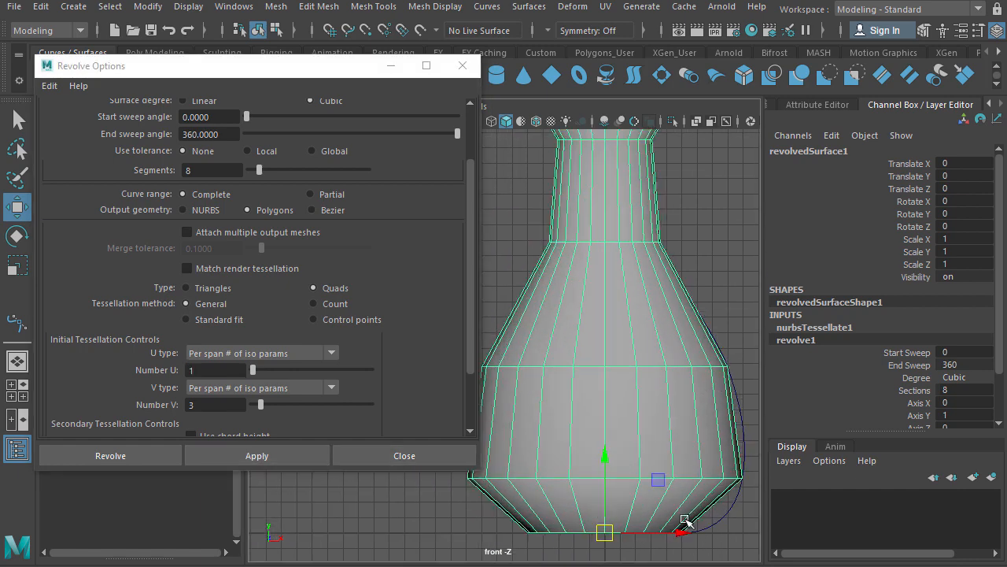
pyautogui.scroll(5, 684, 521)
pyautogui.keyDown('alt'); pyautogui.moveTo(696, 494); pyautogui.dragTo(605, 381, button='middle'); pyautogui.keyUp('alt')
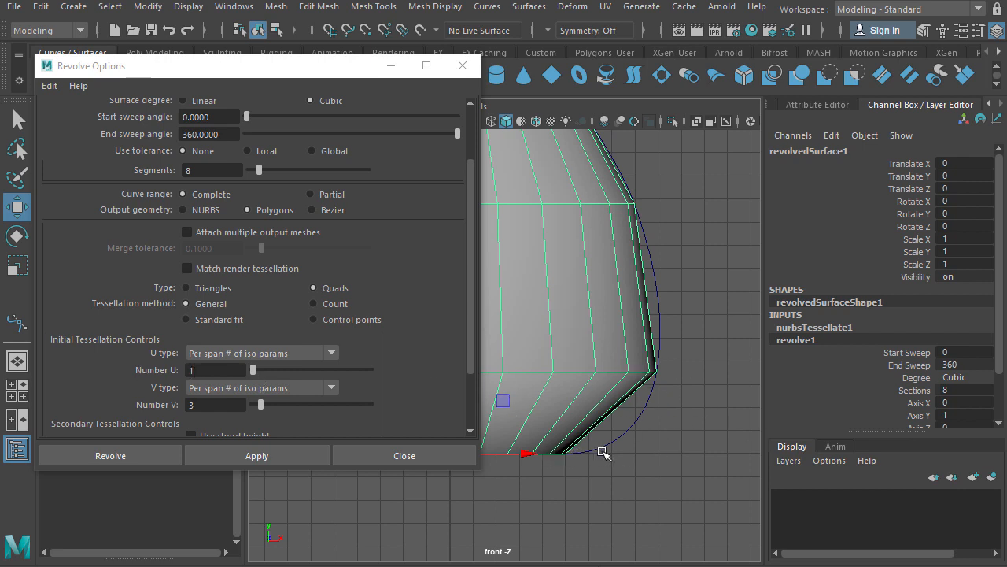
pyautogui.click(603, 452)
pyautogui.rightClick(602, 453)
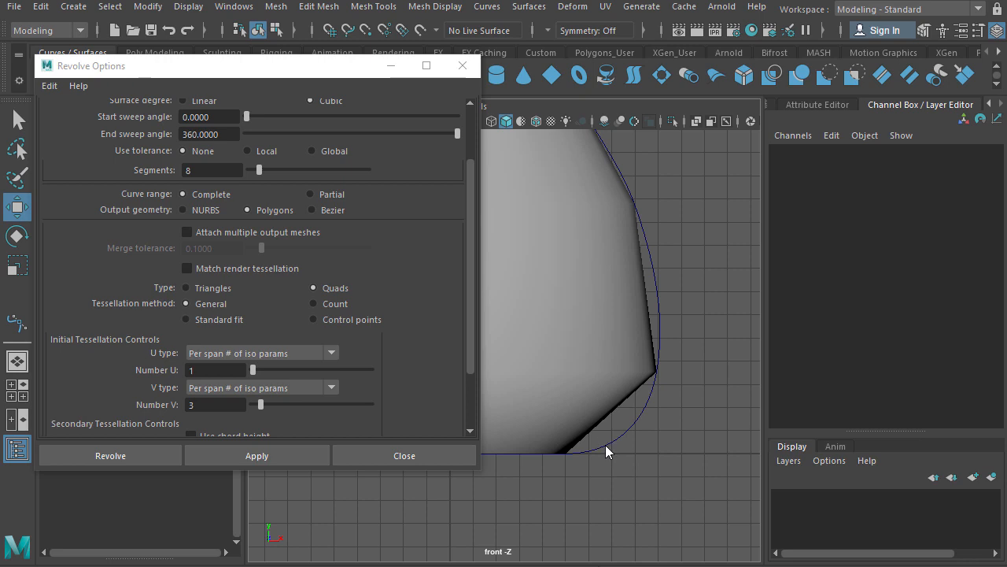
pyautogui.click(606, 451)
pyautogui.moveTo(606, 451); pyautogui.dragTo(512, 367, button='right')
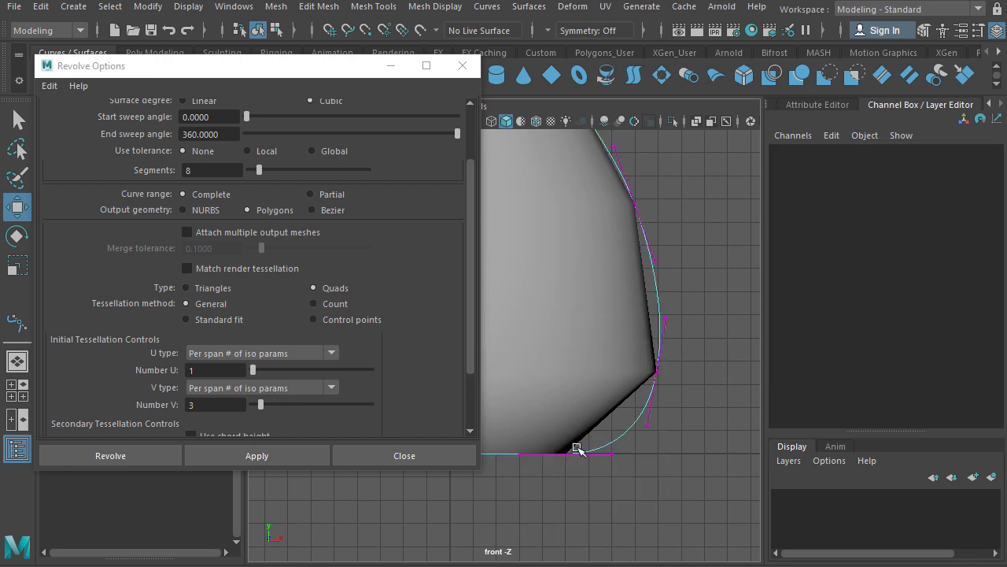
pyautogui.keyDown('alt'); pyautogui.moveTo(661, 178); pyautogui.dragTo(728, 385, button='middle'); pyautogui.keyUp('alt')
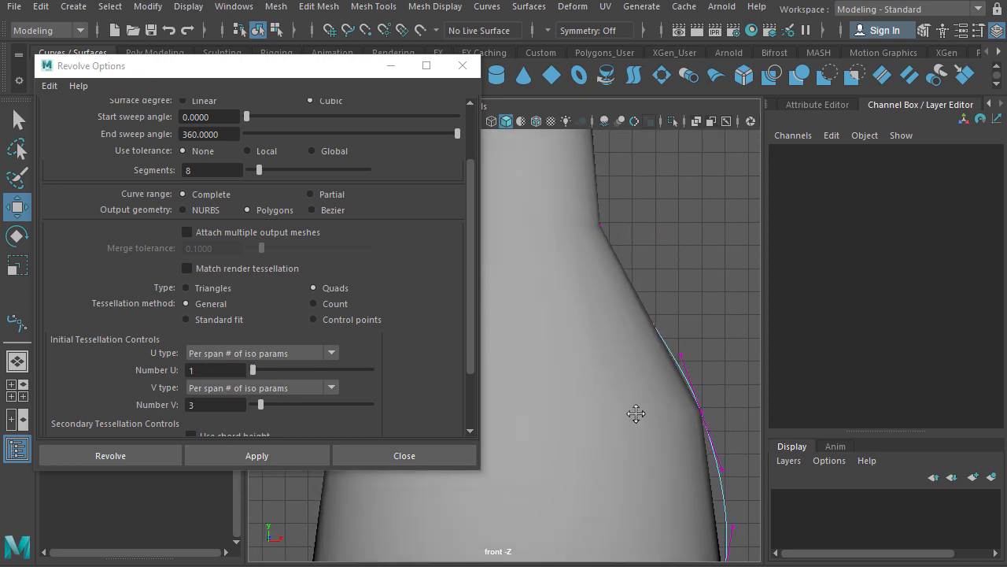
pyautogui.keyDown('alt'); pyautogui.moveTo(636, 413); pyautogui.dragTo(605, 280, button='middle'); pyautogui.keyUp('alt')
pyautogui.click(620, 343)
pyautogui.press('Delete')
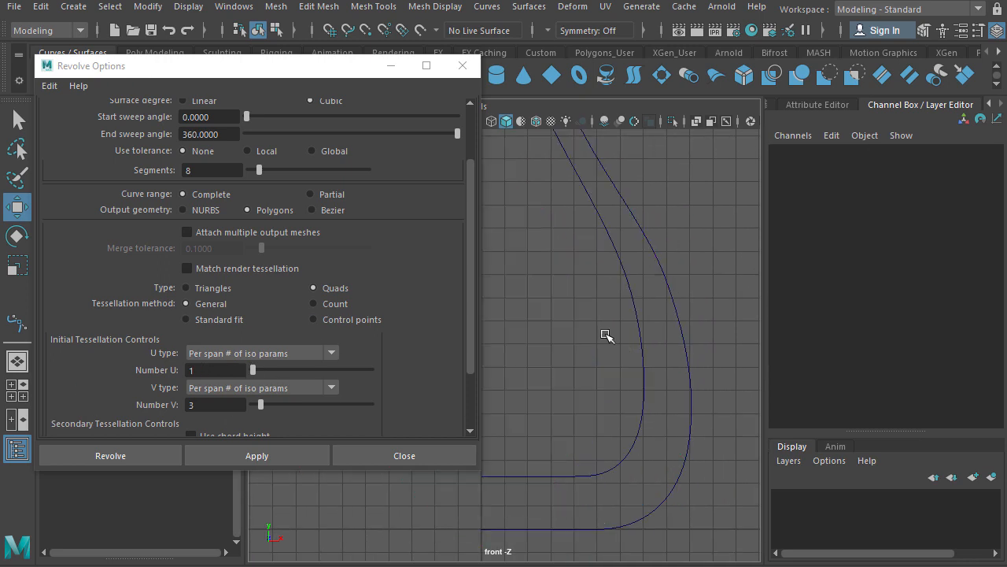
# Step: Set Number U to 4, select the profile curve and apply the revolve
pyautogui.doubleClick(189, 370)
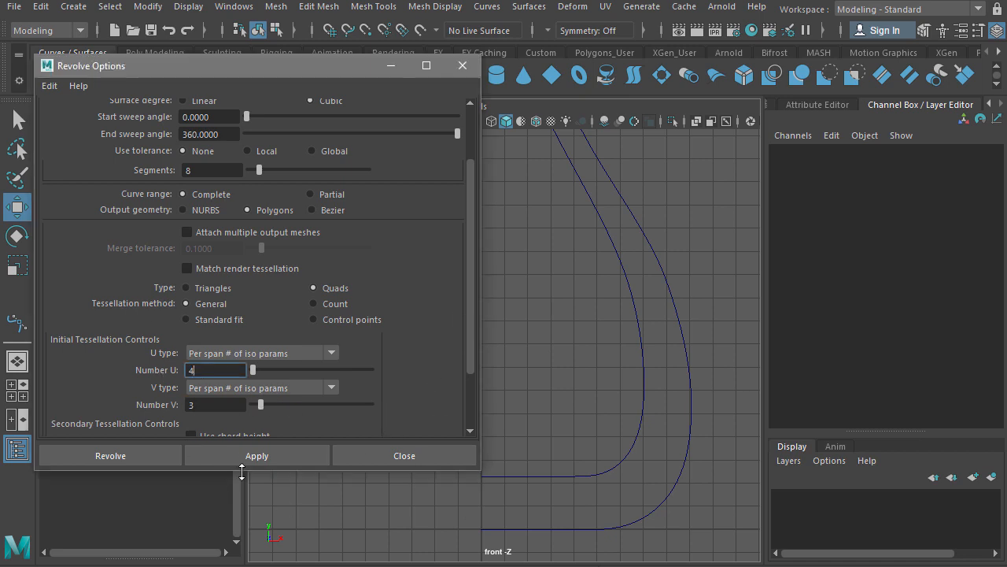
pyautogui.click(682, 464)
pyautogui.click(260, 457)
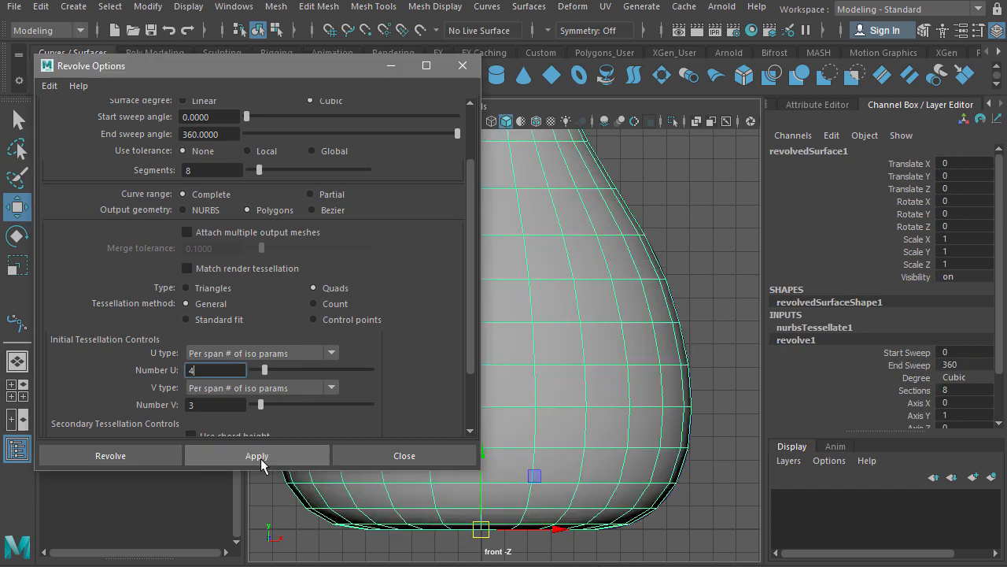
# Step: Display the revolved vase in wireframe and examine its edge loops around the lower outer wall
pyautogui.scroll(-3, 672, 440)
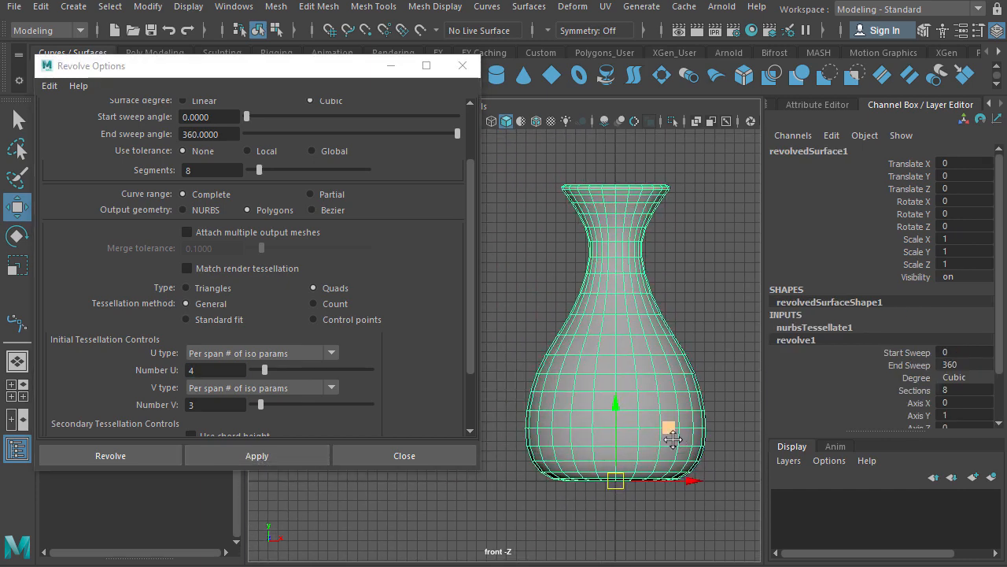
pyautogui.scroll(2, 634, 468)
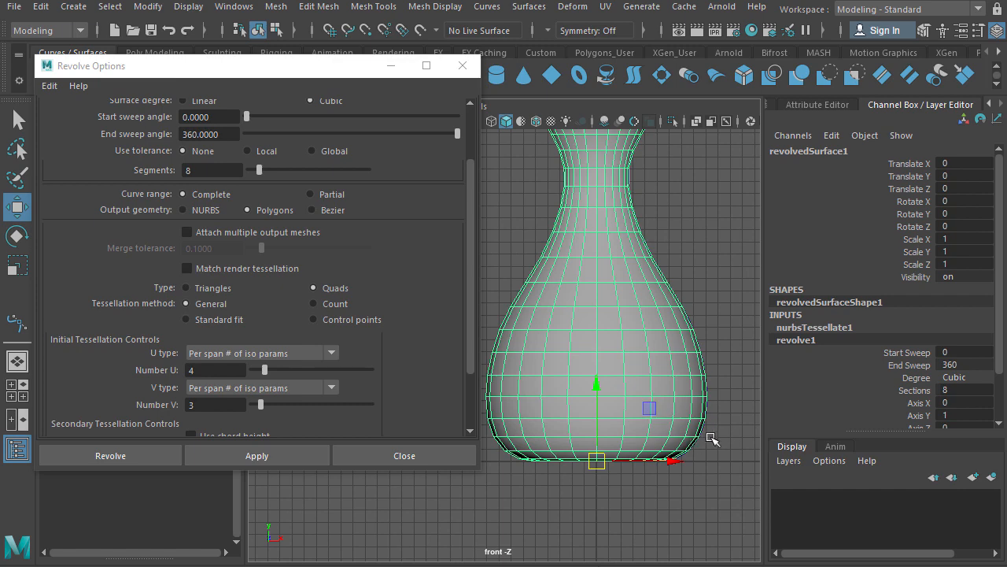
pyautogui.press('4')
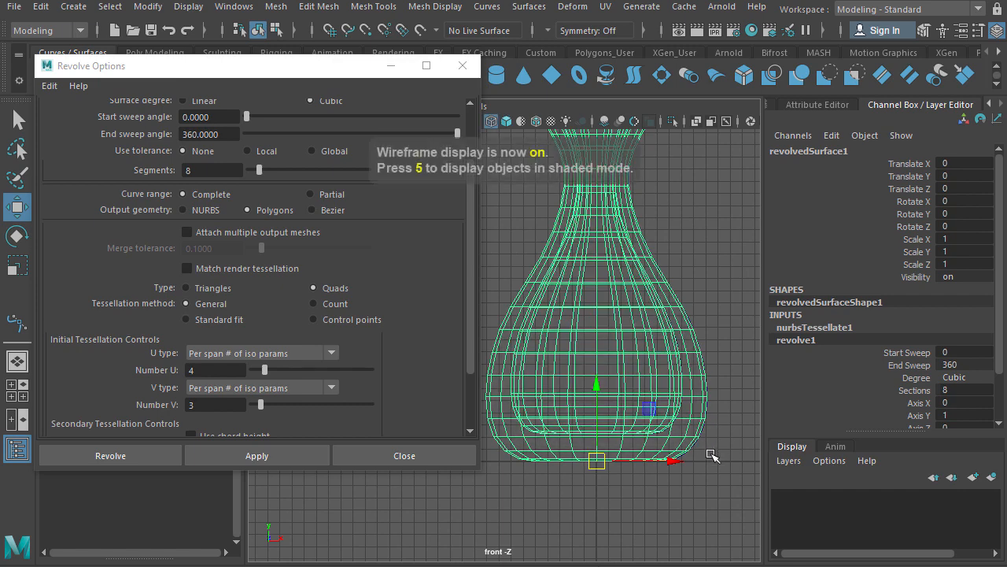
pyautogui.scroll(4, 704, 443)
pyautogui.keyDown('alt'); pyautogui.moveTo(693, 443); pyautogui.dragTo(401, 324, button='middle'); pyautogui.keyUp('alt')
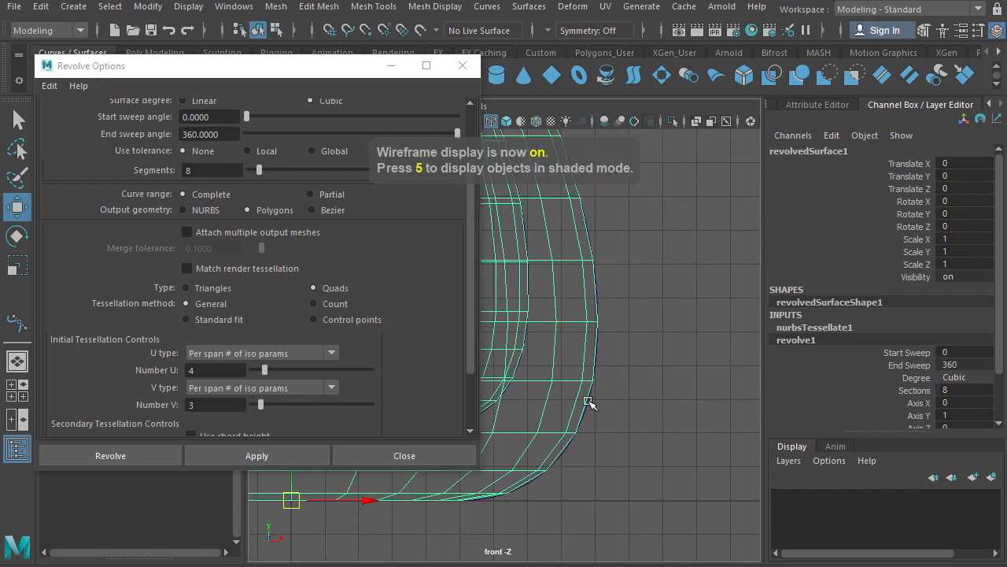
pyautogui.scroll(3, 635, 461)
# Step: Show the profile curve's control vertices over the wireframe and select the anchor where the outer base starts curving upward
pyautogui.click(654, 465)
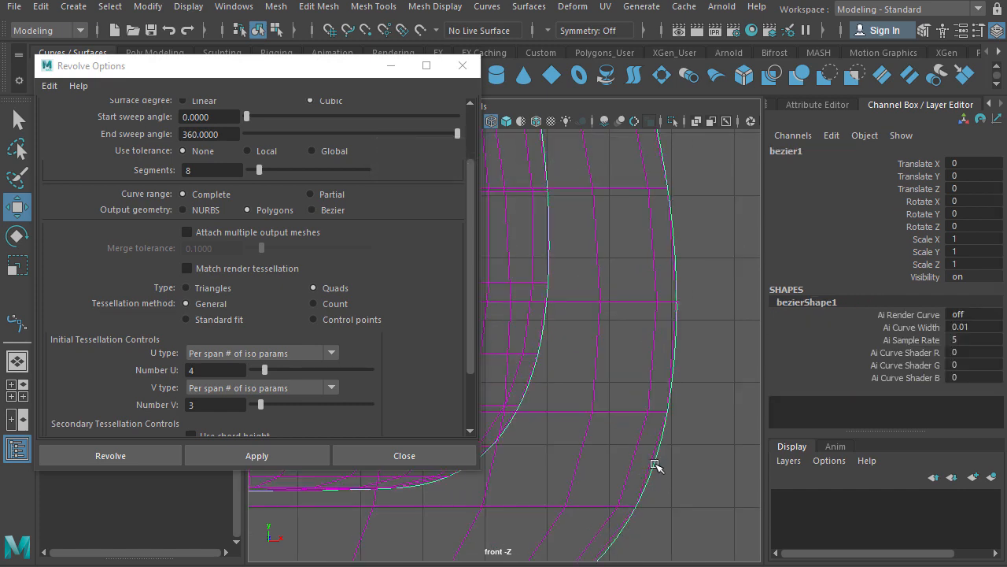
pyautogui.moveTo(656, 389); pyautogui.dragTo(577, 385, button='right')
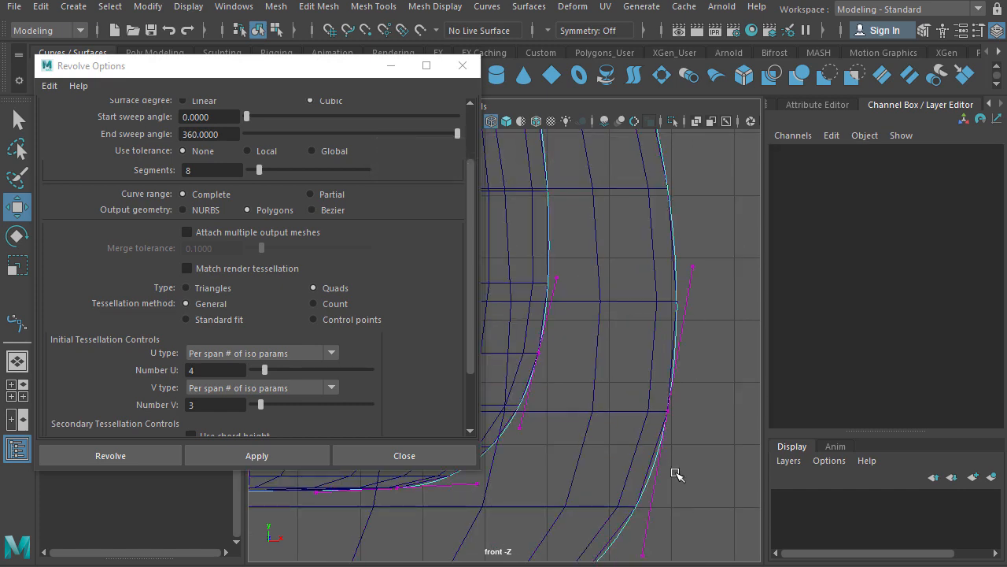
pyautogui.scroll(-3, 677, 464)
pyautogui.keyDown('alt'); pyautogui.moveTo(556, 509); pyautogui.dragTo(624, 505, button='middle'); pyautogui.keyUp('alt')
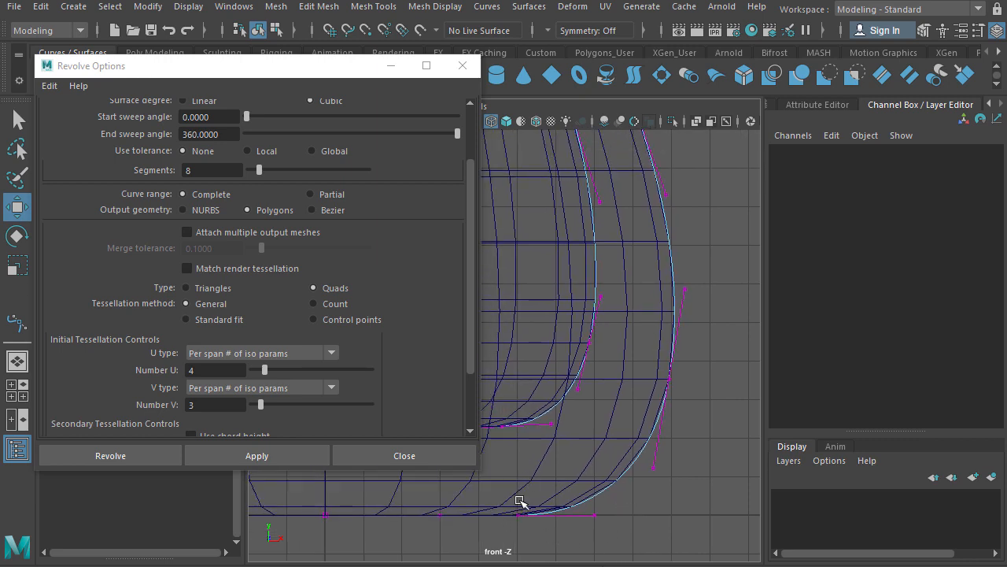
pyautogui.click(521, 516)
pyautogui.click(625, 505)
pyautogui.click(521, 518)
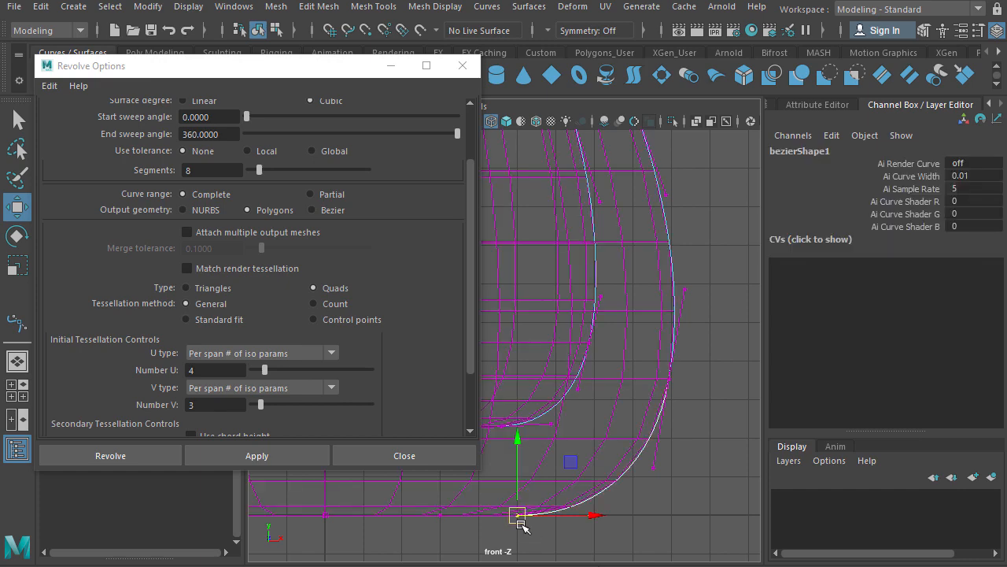
# Step: Add the next anchor on the outer wall to the selection and compare the span between both anchors with the mesh's edge loops
pyautogui.keyDown('shift'); pyautogui.moveTo(662, 368); pyautogui.dragTo(694, 394); pyautogui.keyUp('shift')
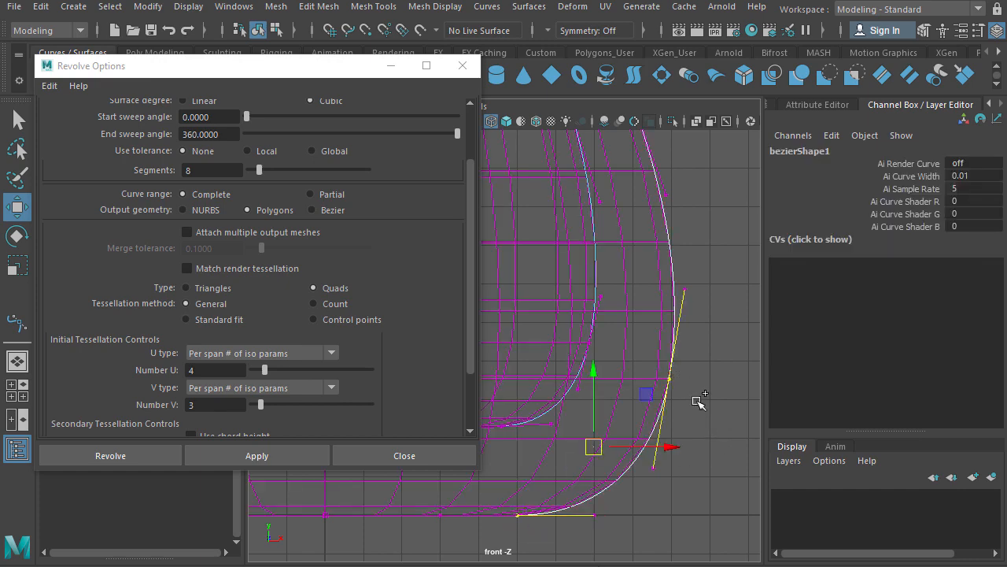
pyautogui.keyDown('alt'); pyautogui.moveTo(682, 468); pyautogui.dragTo(660, 425, button='middle'); pyautogui.keyUp('alt')
pyautogui.scroll(1, 652, 481)
pyautogui.keyDown('alt'); pyautogui.moveTo(608, 510); pyautogui.dragTo(702, 451, button='middle'); pyautogui.keyUp('alt')
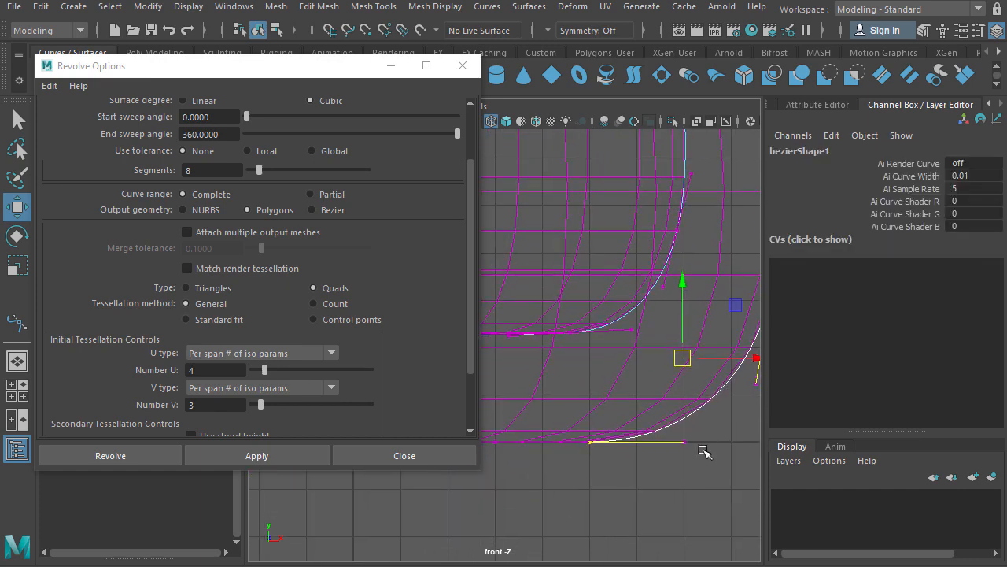
pyautogui.keyDown('alt'); pyautogui.moveTo(637, 491); pyautogui.dragTo(596, 514, button='middle'); pyautogui.keyUp('alt')
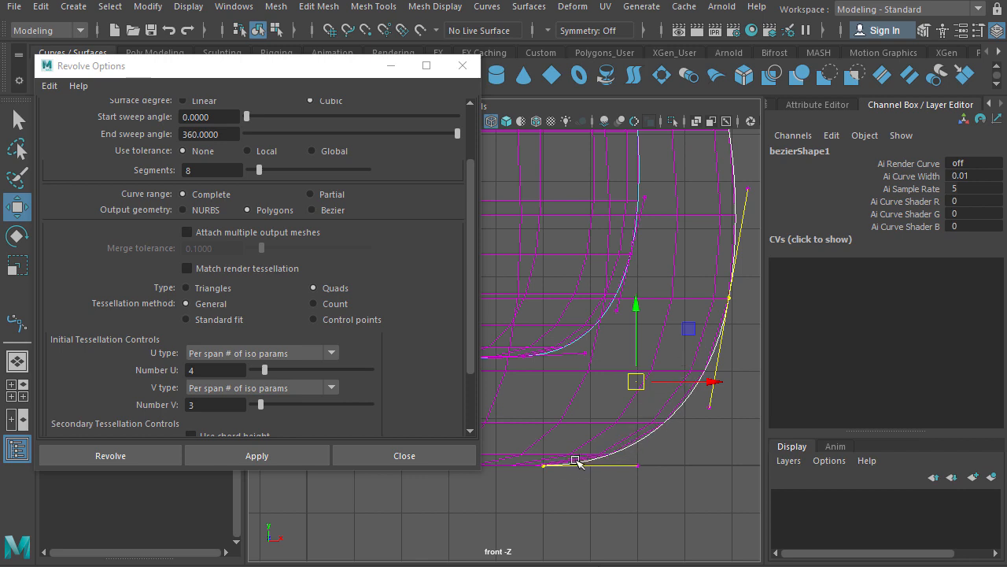
# Step: Review the Number U, Number V and Segments values in the Revolve options
pyautogui.doubleClick(199, 375)
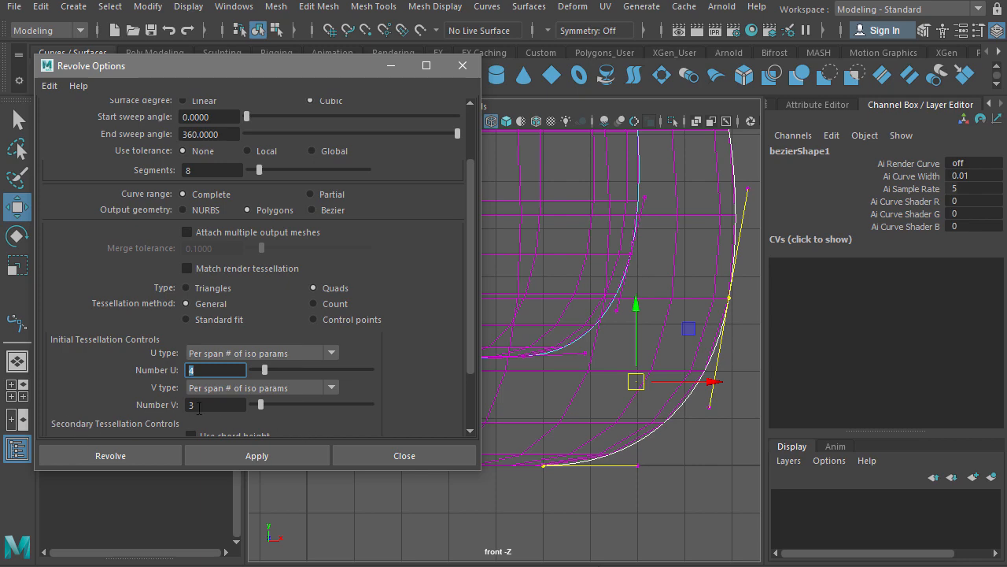
pyautogui.doubleClick(211, 404)
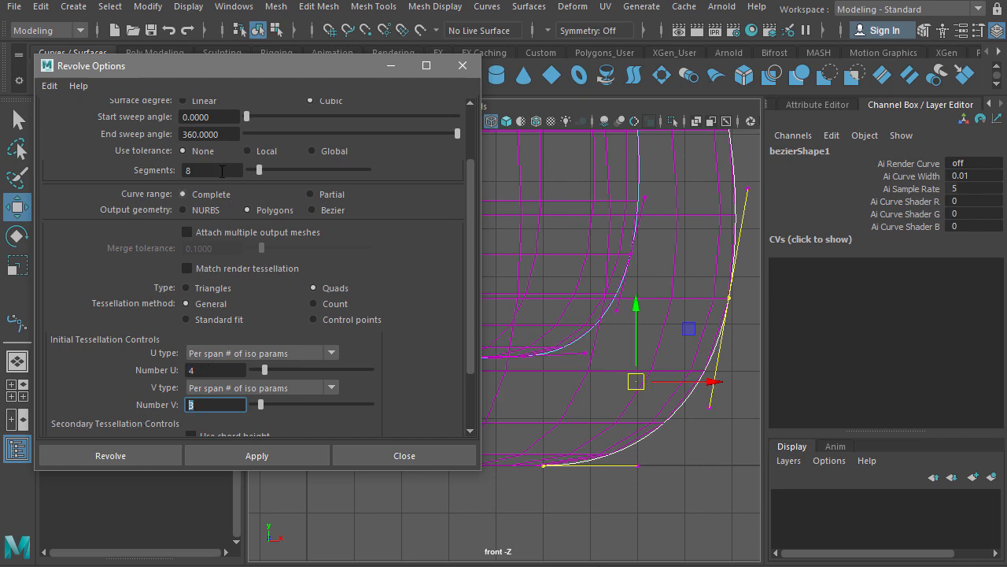
pyautogui.moveTo(209, 168); pyautogui.dragTo(137, 175)
# Step: Show the vase in the top view and select the revolved mesh in object mode
pyautogui.scroll(-5, 582, 314)
pyautogui.keyDown('alt'); pyautogui.moveTo(581, 309); pyautogui.dragTo(681, 452, button='middle'); pyautogui.keyUp('alt')
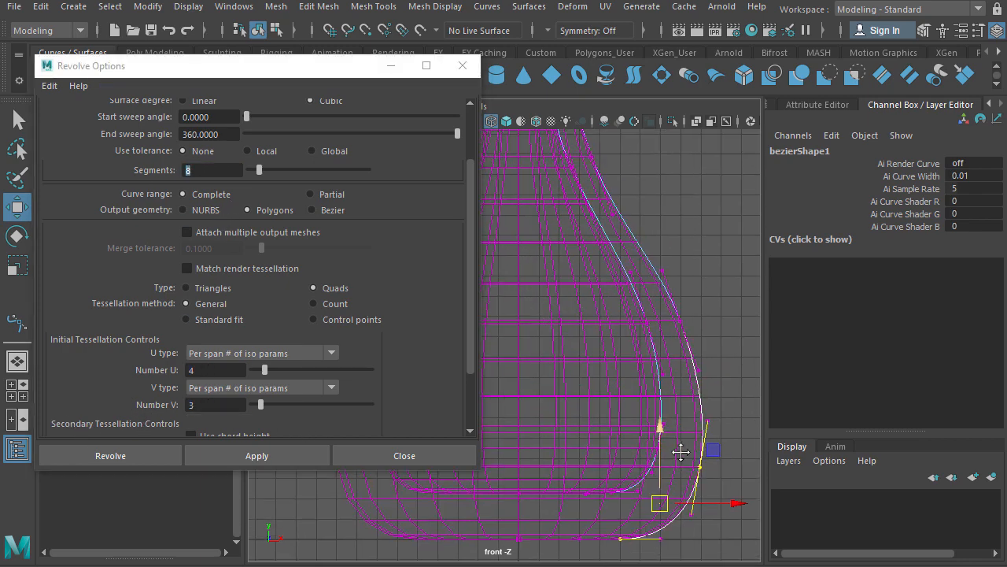
pyautogui.press('space')
pyautogui.moveTo(595, 305); pyautogui.dragTo(517, 305)
pyautogui.scroll(-4, 582, 328)
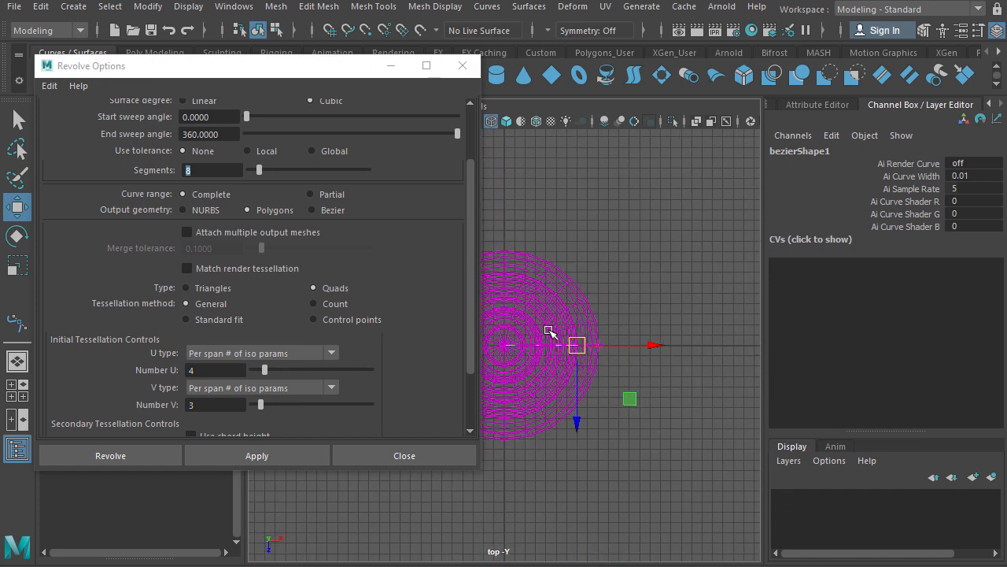
pyautogui.moveTo(549, 328); pyautogui.dragTo(618, 302, button='right')
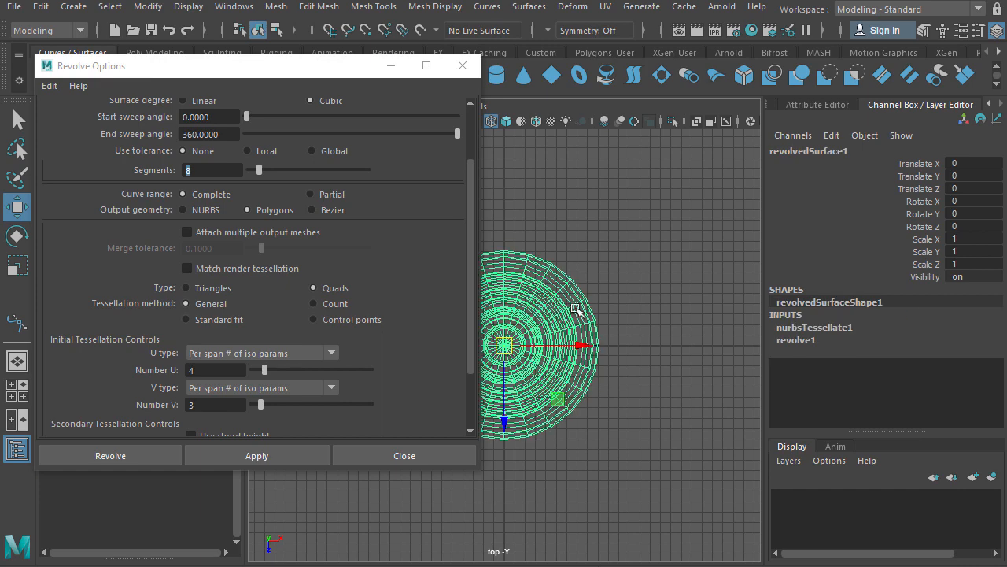
pyautogui.scroll(3, 595, 302)
pyautogui.keyDown('alt'); pyautogui.moveTo(566, 371); pyautogui.dragTo(624, 325, button='middle'); pyautogui.keyUp('alt')
pyautogui.keyDown('alt'); pyautogui.moveTo(660, 419); pyautogui.dragTo(553, 394, button='middle'); pyautogui.keyUp('alt')
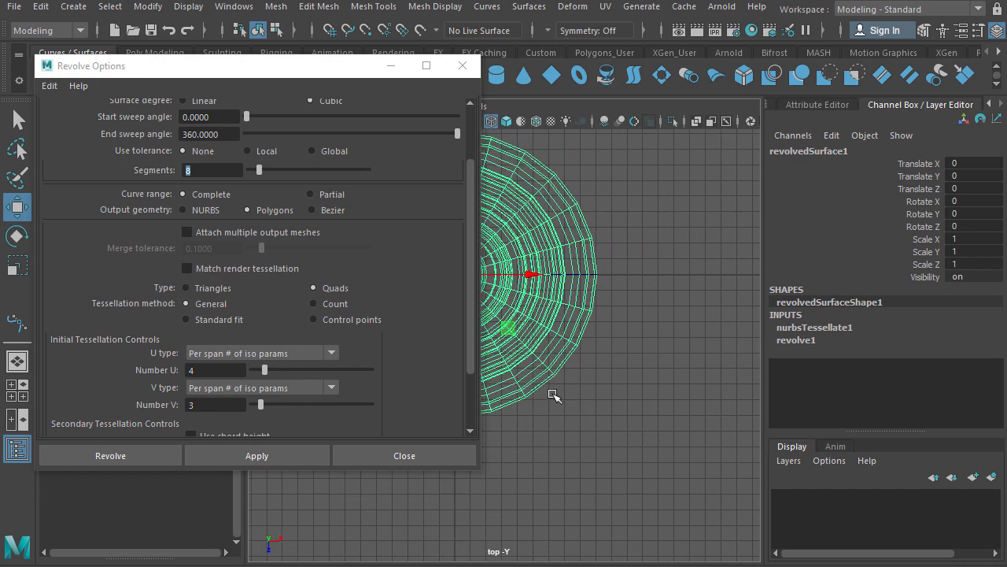
# Step: Switch the revolved mesh to edge selection and close the Revolve options
pyautogui.scroll(2, 554, 394)
pyautogui.moveTo(580, 321); pyautogui.dragTo(580, 277, button='right')
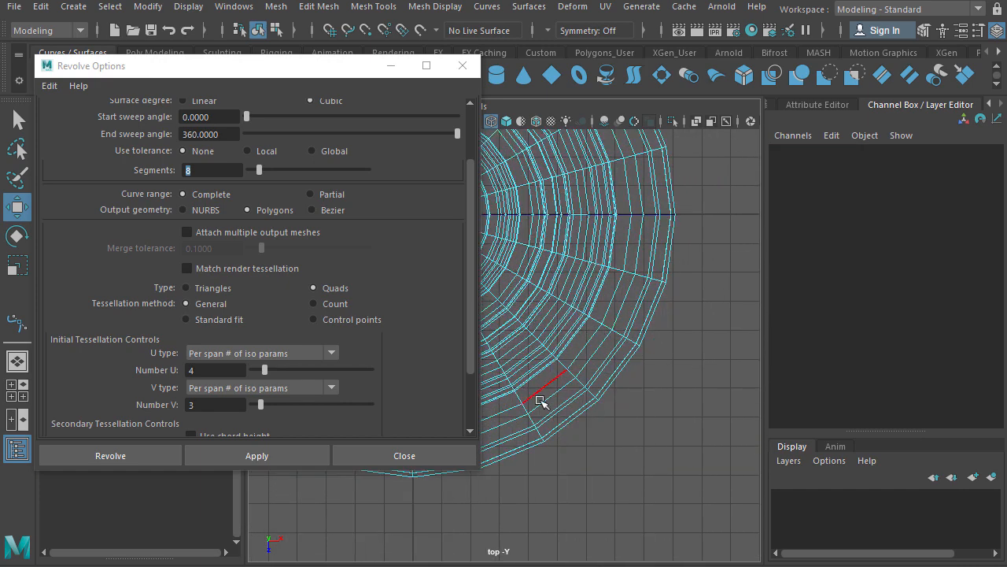
pyautogui.click(463, 65)
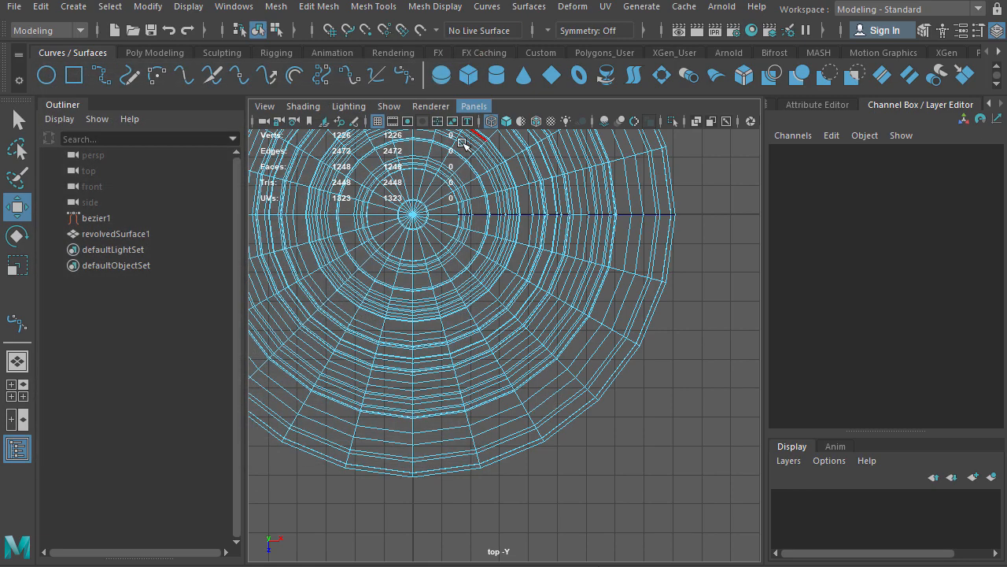
# Step: Check the edge count of a full edge loop around the vase body, clear the selection and select another loop
pyautogui.keyDown('alt'); pyautogui.moveTo(540, 401); pyautogui.dragTo(731, 491, button='middle'); pyautogui.keyUp('alt')
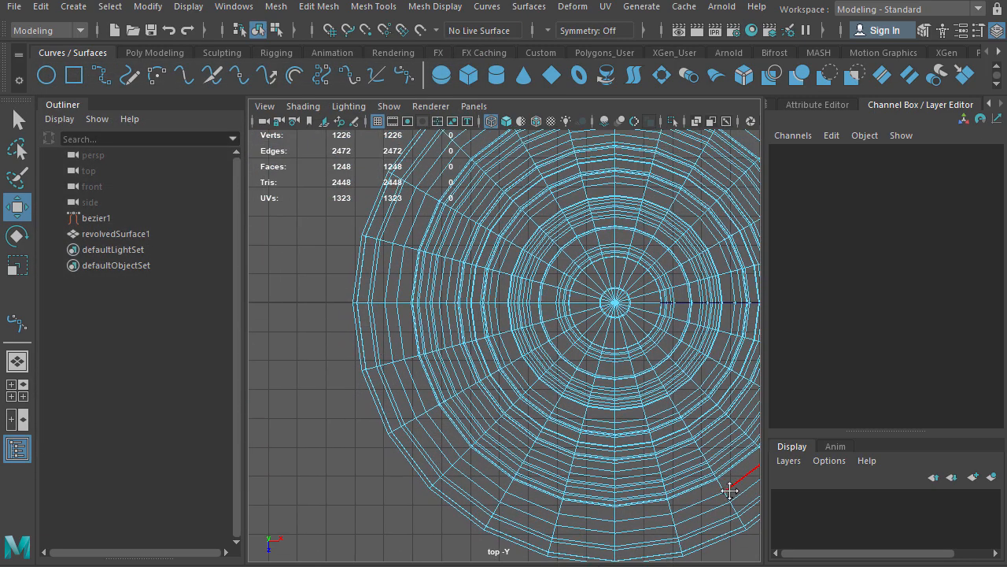
pyautogui.scroll(-3, 472, 299)
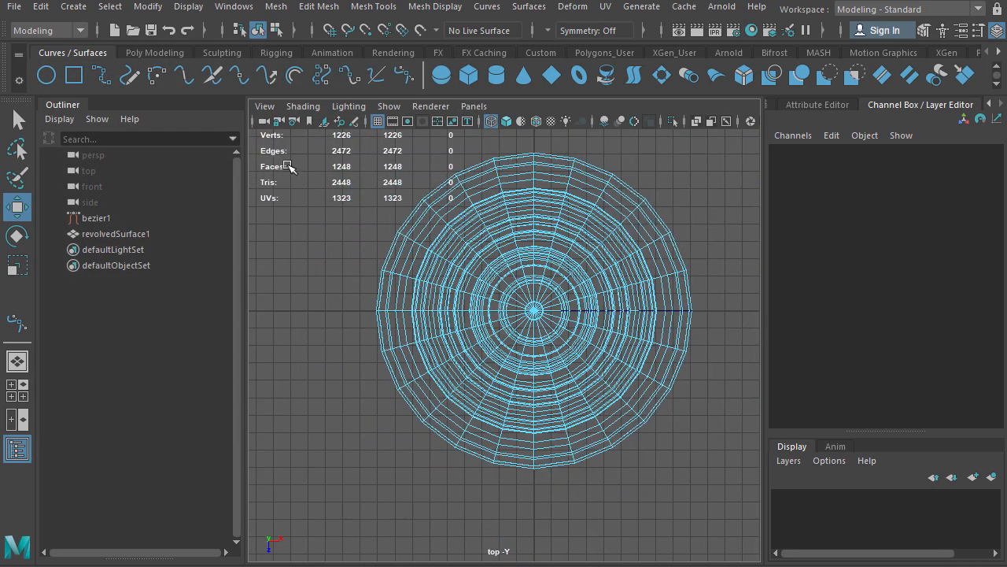
pyautogui.keyDown('alt'); pyautogui.moveTo(454, 304); pyautogui.dragTo(444, 332, button='middle'); pyautogui.keyUp('alt')
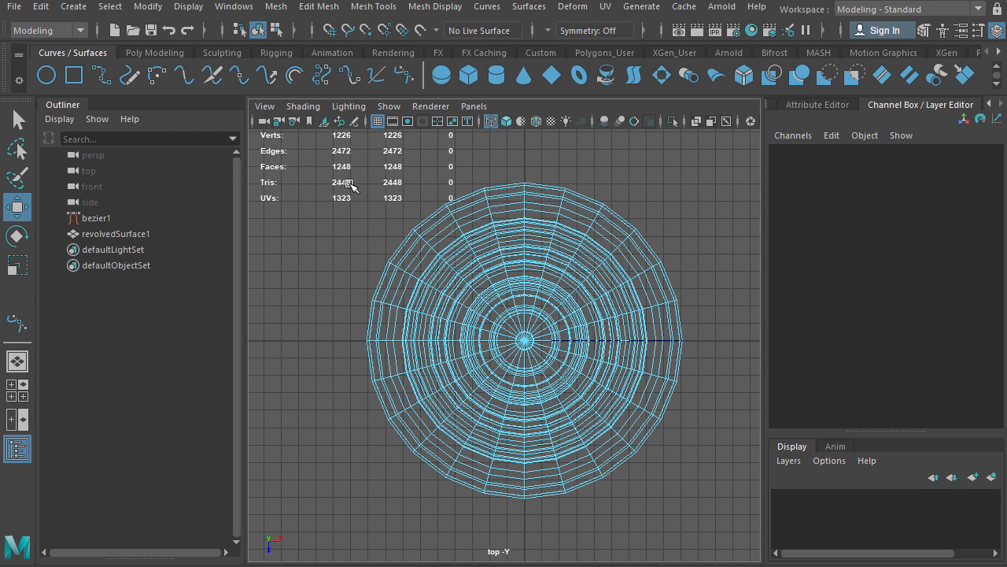
pyautogui.scroll(2, 652, 514)
pyautogui.doubleClick(653, 494)
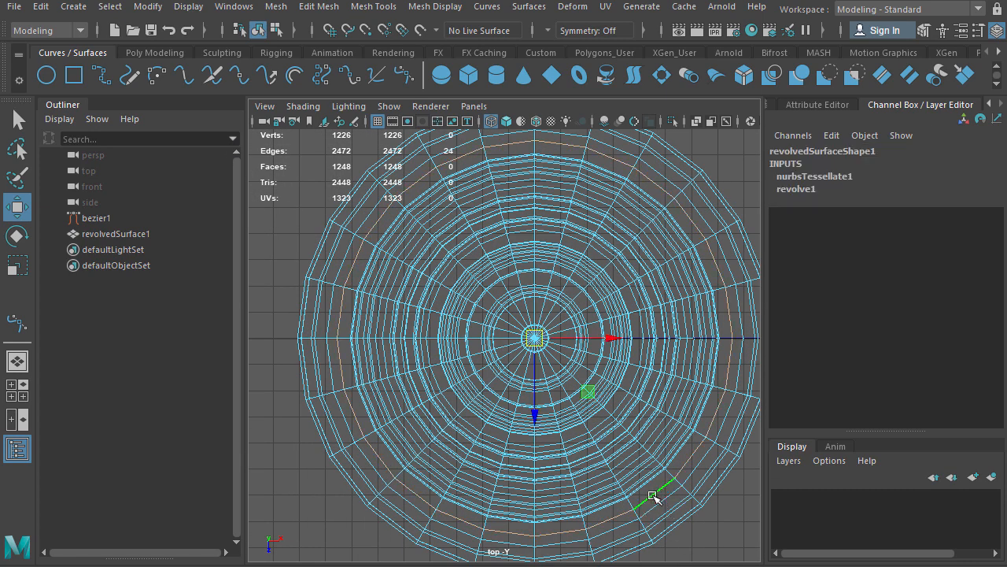
pyautogui.scroll(-2, 440, 167)
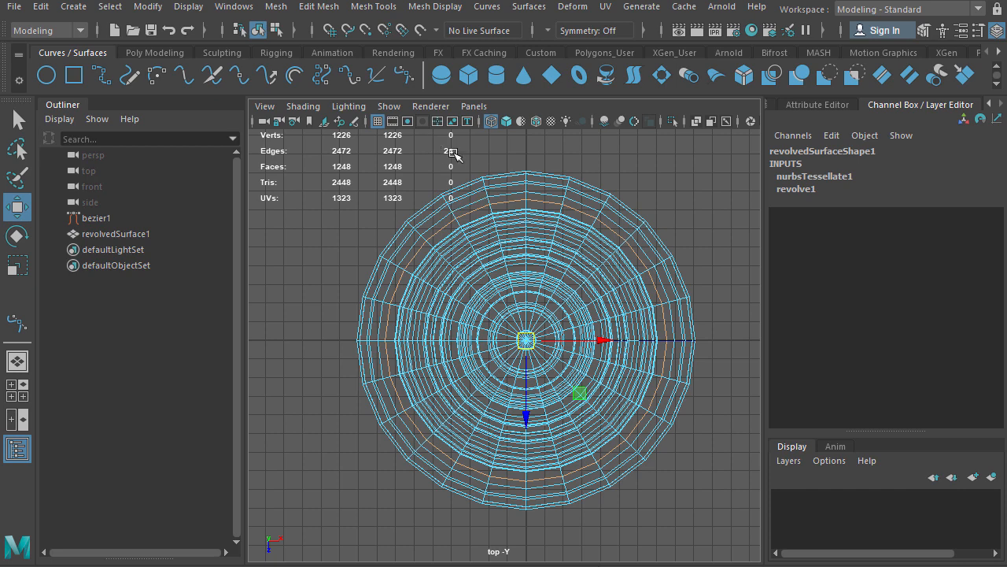
pyautogui.moveTo(432, 147); pyautogui.dragTo(472, 167)
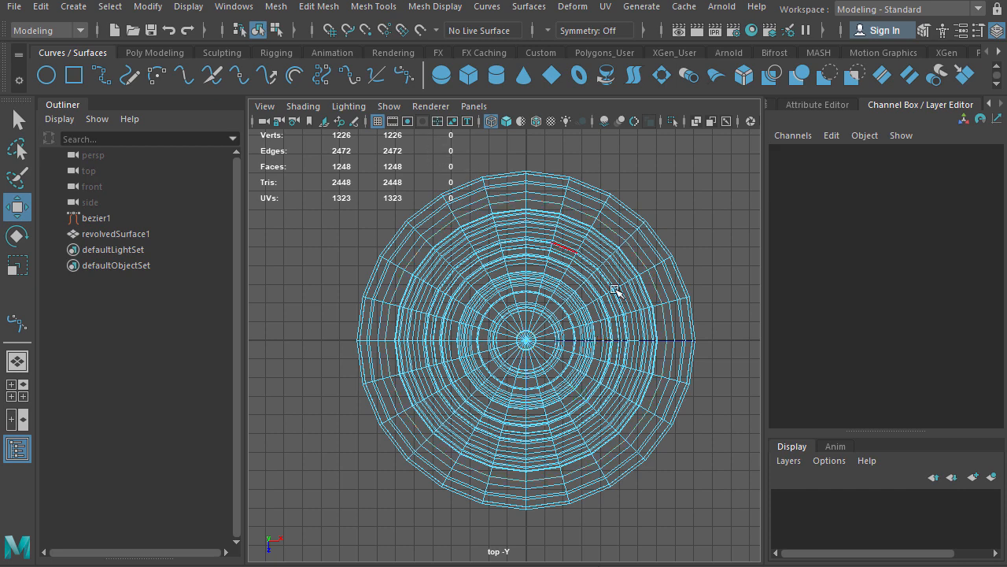
pyautogui.doubleClick(652, 398)
# Step: Show the vase in the perspective view with shaded display and return the mesh to object selection
pyautogui.press('space')
pyautogui.moveTo(623, 356); pyautogui.dragTo(623, 322)
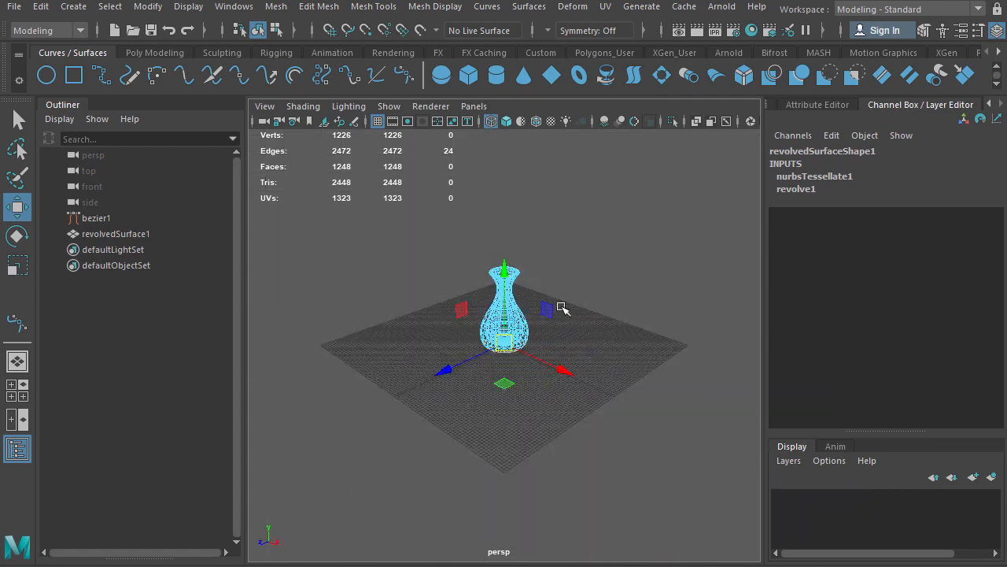
pyautogui.scroll(5, 542, 278)
pyautogui.keyDown('alt'); pyautogui.moveTo(545, 321); pyautogui.dragTo(572, 323); pyautogui.keyUp('alt')
pyautogui.scroll(8, 567, 297)
pyautogui.keyDown('alt'); pyautogui.moveTo(602, 331); pyautogui.dragTo(395, 317, button='right'); pyautogui.keyUp('alt')
pyautogui.keyDown('alt'); pyautogui.moveTo(524, 264); pyautogui.dragTo(522, 331, button='middle'); pyautogui.keyUp('alt')
pyautogui.press('5')
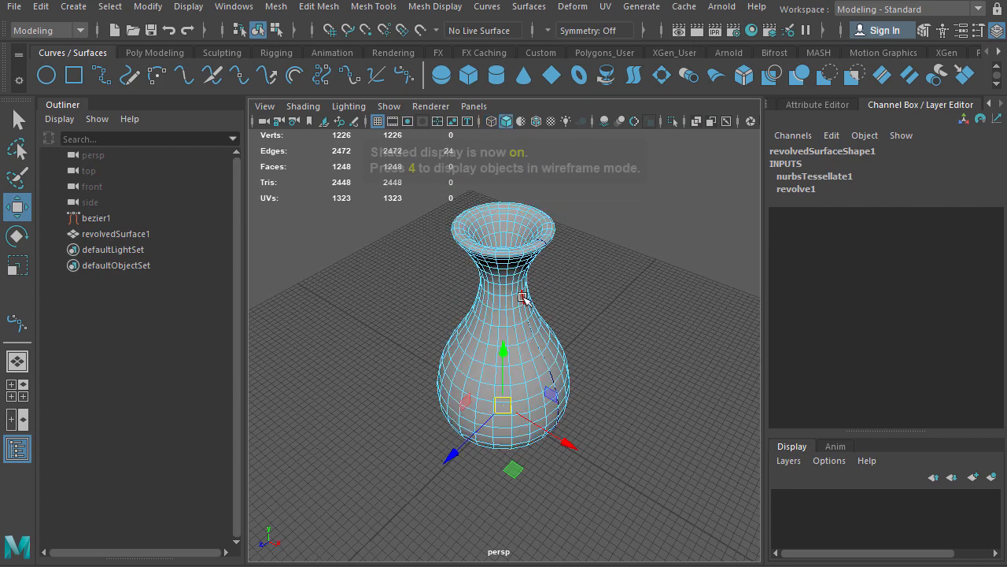
pyautogui.moveTo(517, 256)
pyautogui.mouseDown(button='right')
pyautogui.moveTo(551, 217)
pyautogui.moveTo(554, 224)
pyautogui.mouseUp(button='right')
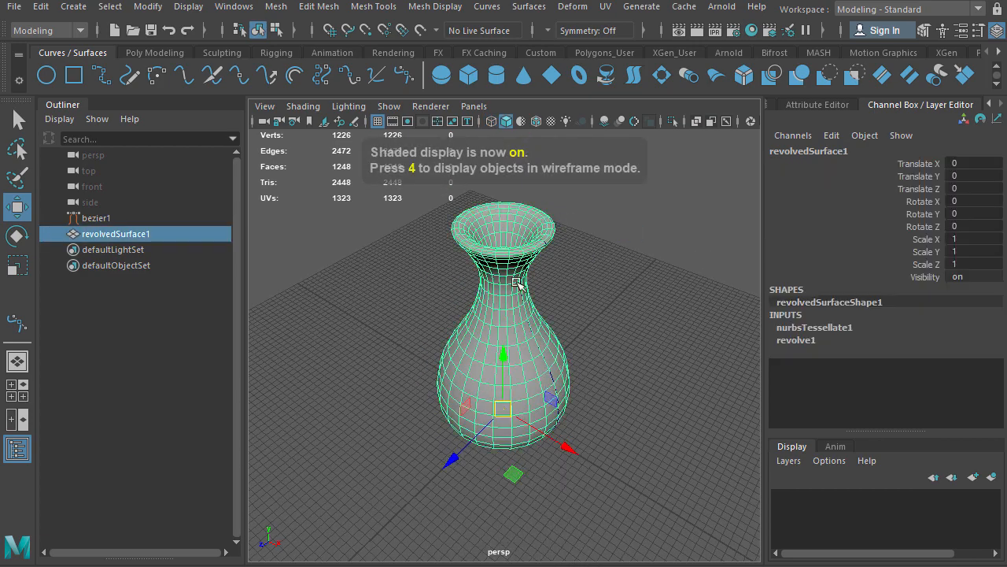
pyautogui.scroll(3, 499, 295)
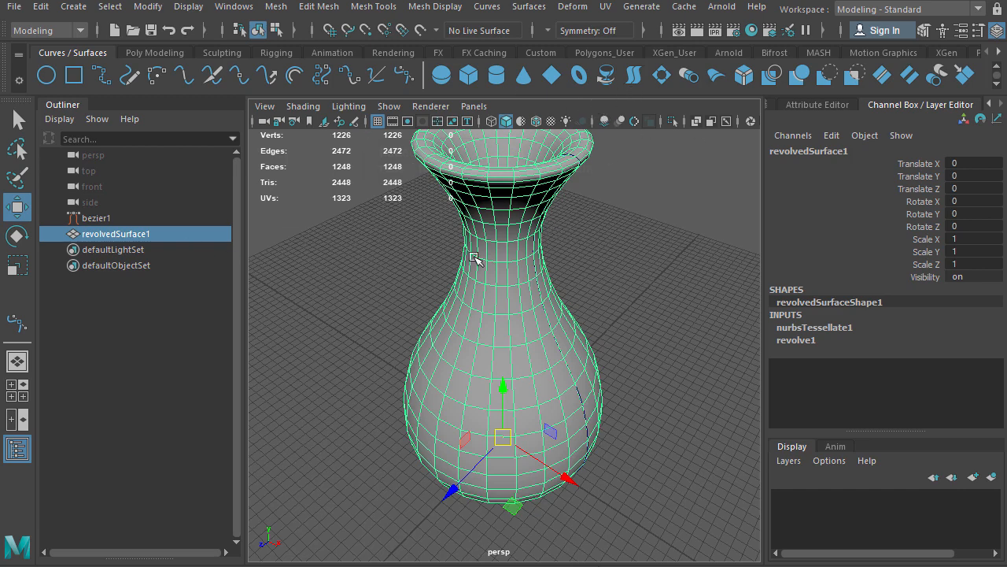
# Step: Review the tessellation settings in the Convert NURBS to Polygons options and close them without converting
pyautogui.click(148, 6)
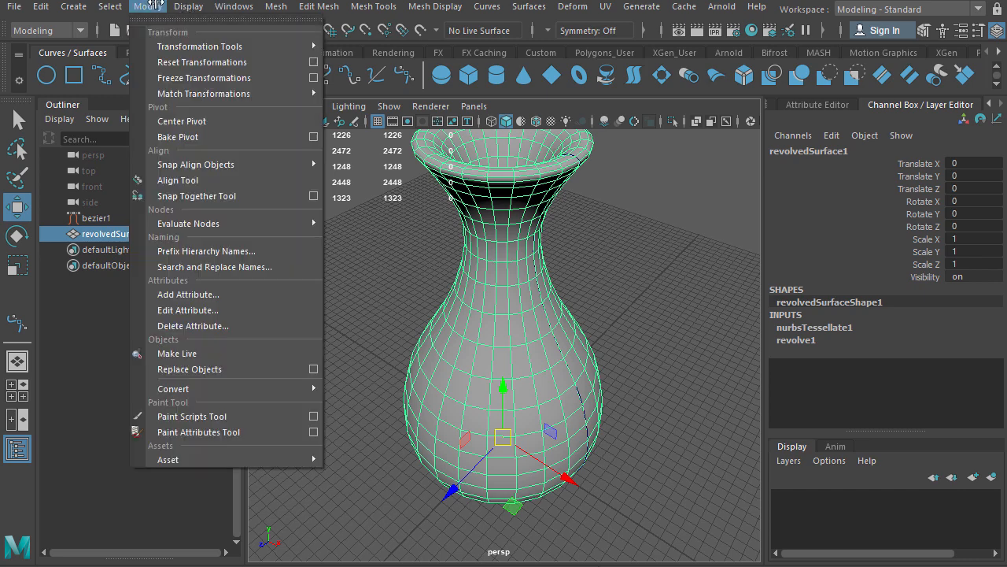
pyautogui.moveTo(210, 392)
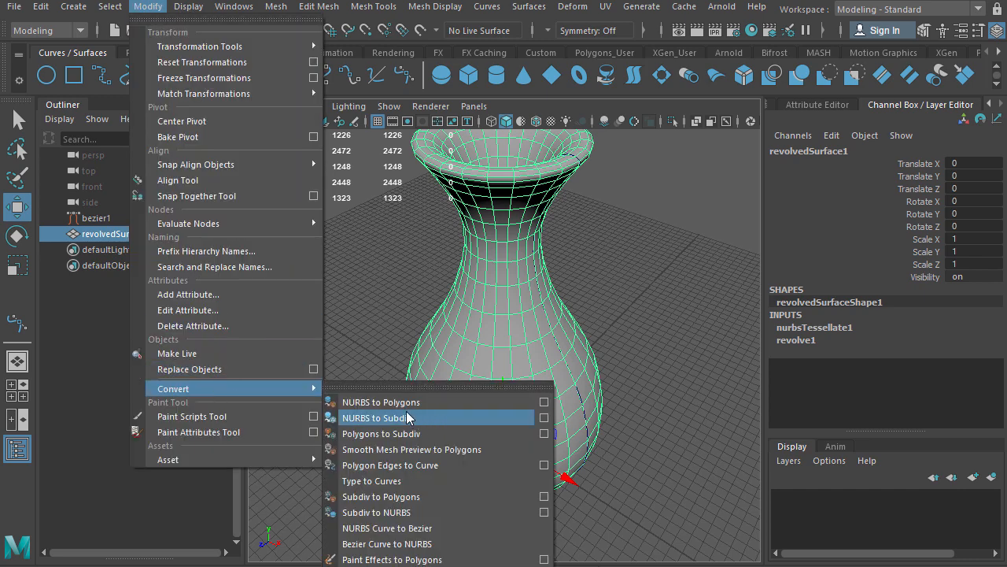
pyautogui.click(543, 402)
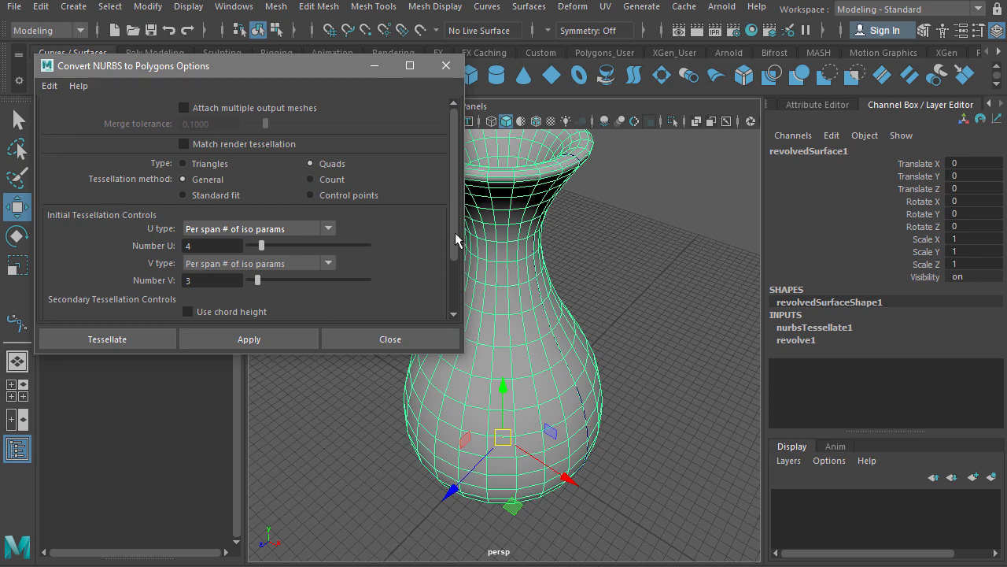
pyautogui.moveTo(455, 232); pyautogui.dragTo(457, 254)
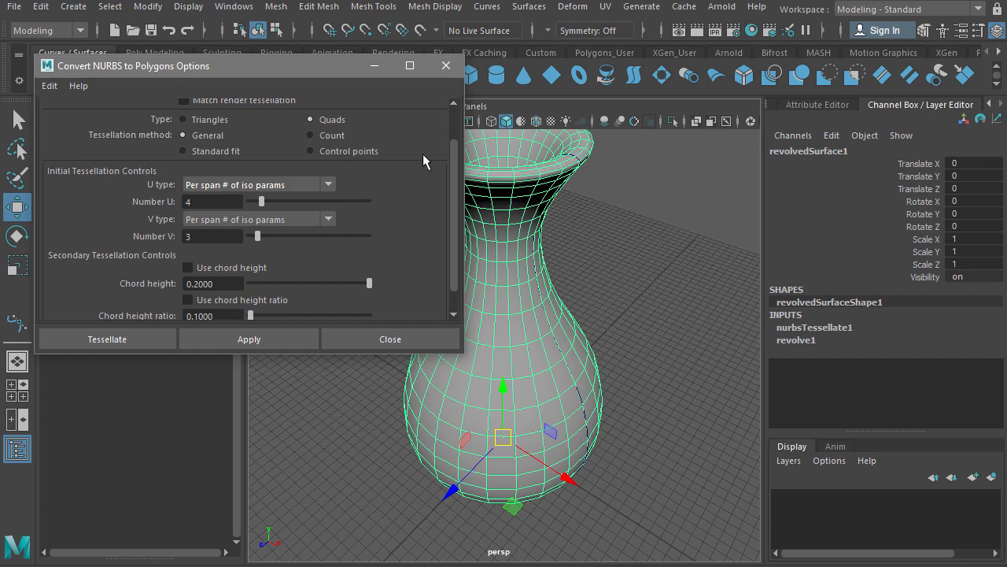
pyautogui.click(446, 66)
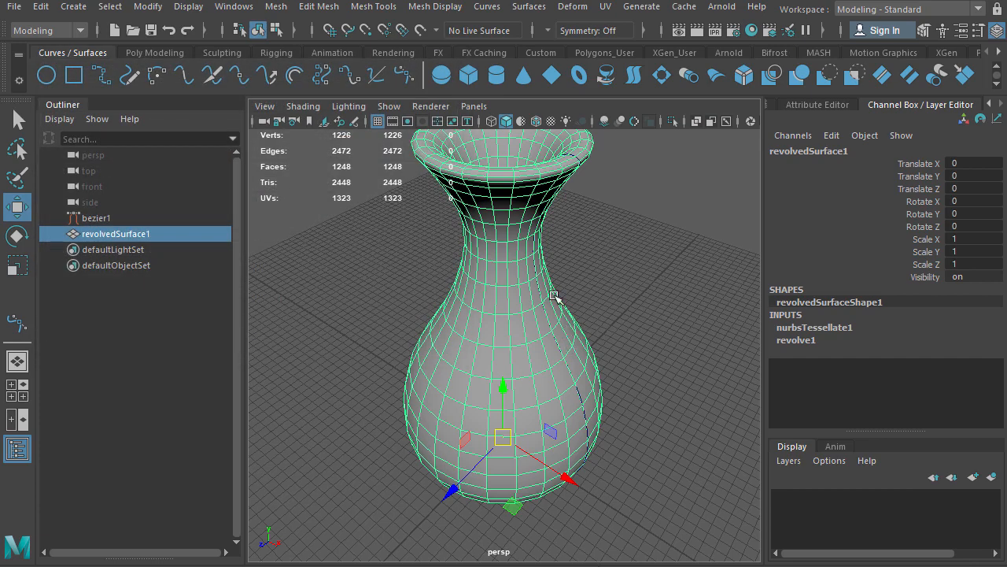
# Step: Examine the vase's rim and the mesh topology inside its neck
pyautogui.keyDown('alt'); pyautogui.moveTo(505, 253); pyautogui.dragTo(502, 319, button='middle'); pyautogui.keyUp('alt')
pyautogui.keyDown('alt'); pyautogui.moveTo(545, 326); pyautogui.dragTo(512, 343); pyautogui.keyUp('alt')
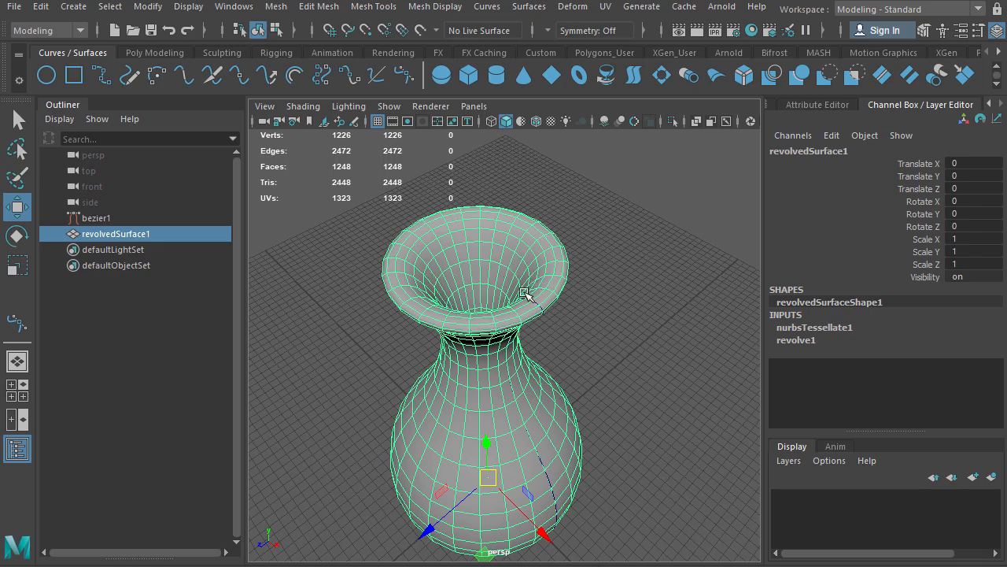
pyautogui.keyDown('alt'); pyautogui.moveTo(519, 313); pyautogui.dragTo(533, 357); pyautogui.keyUp('alt')
pyautogui.scroll(8, 526, 287)
pyautogui.keyDown('alt'); pyautogui.moveTo(525, 287); pyautogui.dragTo(517, 359, button='middle'); pyautogui.keyUp('alt')
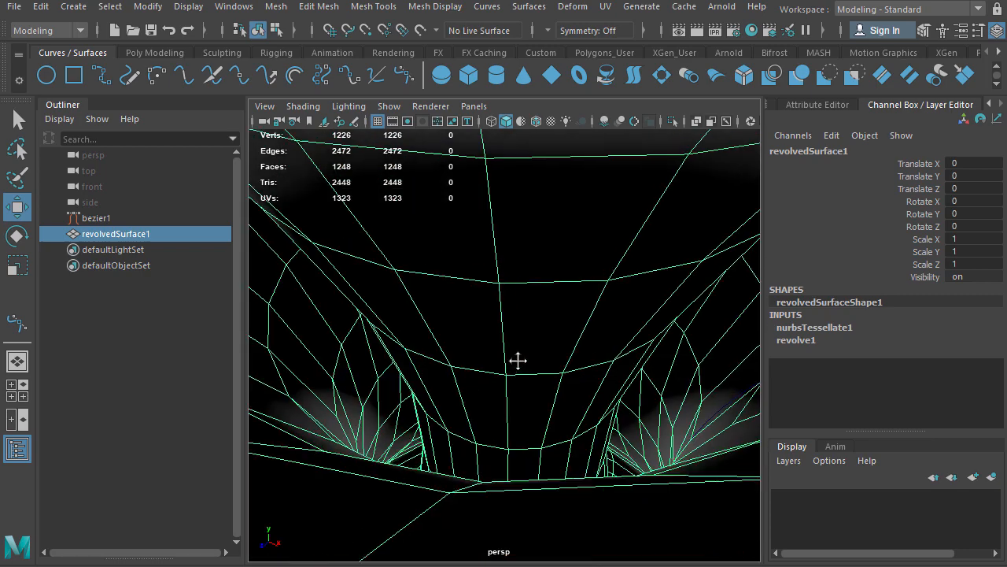
pyautogui.scroll(-8, 444, 355)
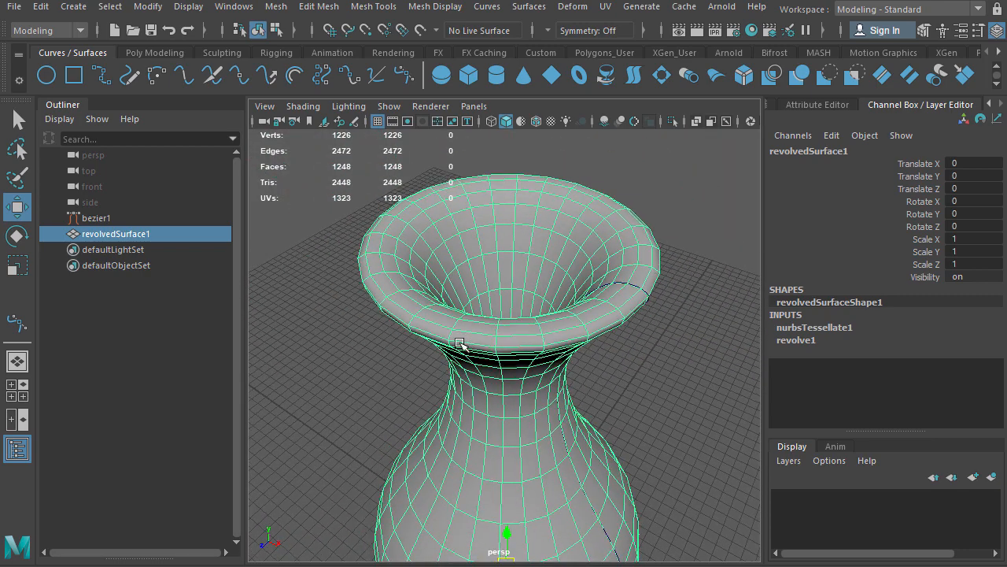
# Step: Preview the vase with smooth mesh display, restore the unsmoothed display and examine the whole vase
pyautogui.press('3')
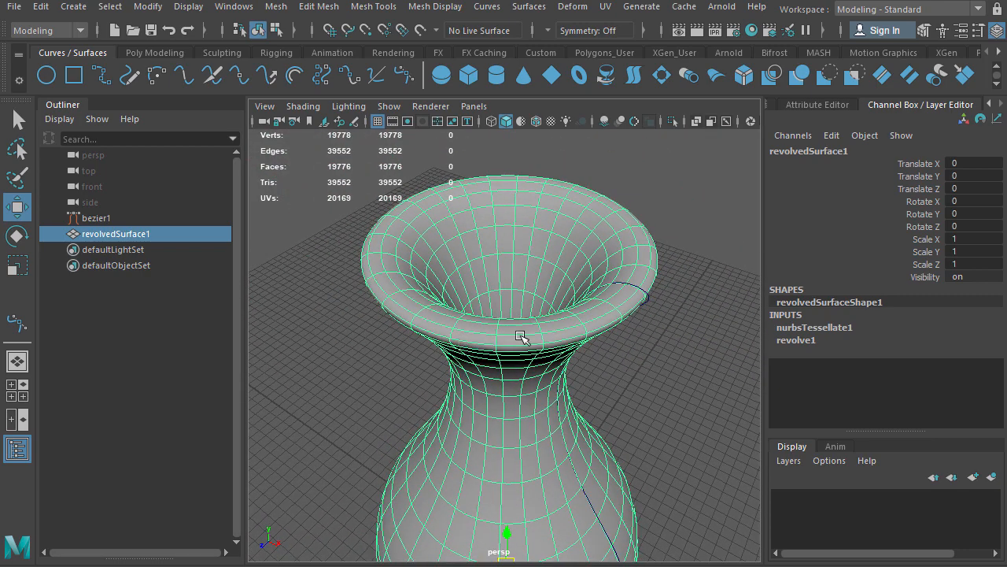
pyautogui.keyDown('alt'); pyautogui.moveTo(508, 328); pyautogui.dragTo(528, 293); pyautogui.keyUp('alt')
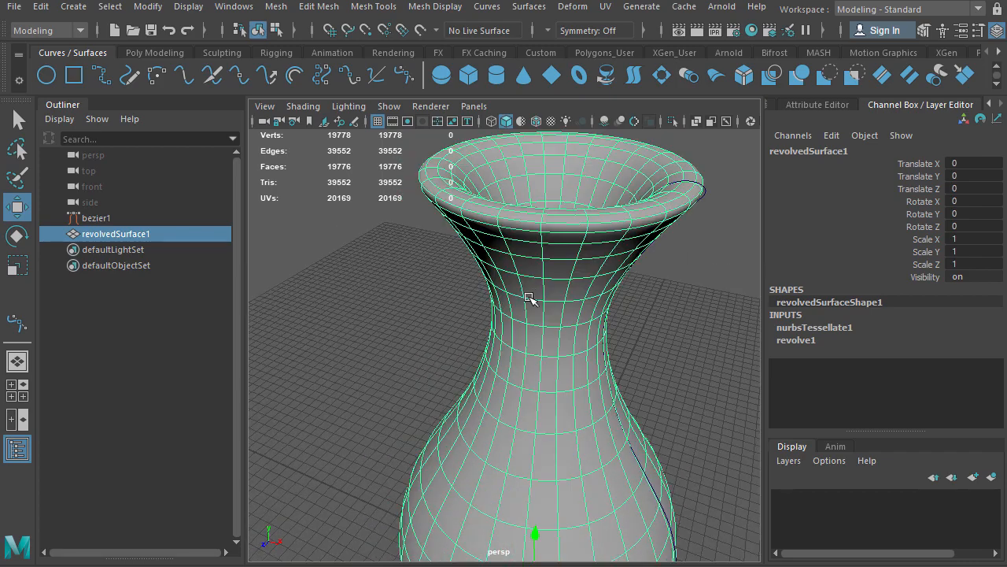
pyautogui.press('1')
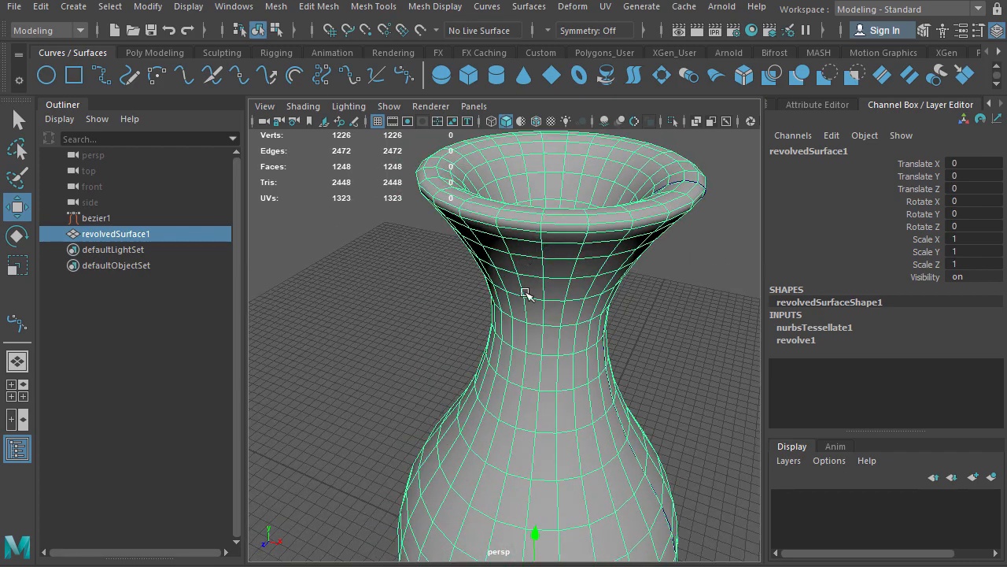
pyautogui.keyDown('alt'); pyautogui.moveTo(561, 297); pyautogui.dragTo(499, 314, button='right'); pyautogui.keyUp('alt')
pyautogui.moveTo(500, 315)
pyautogui.keyDown('alt'); pyautogui.mouseDown()
pyautogui.moveTo(507, 260)
pyautogui.moveTo(504, 346)
pyautogui.moveTo(483, 280)
pyautogui.moveTo(499, 308)
pyautogui.mouseUp(); pyautogui.keyUp('alt')
pyautogui.keyDown('alt'); pyautogui.moveTo(499, 307); pyautogui.dragTo(389, 308, button='right'); pyautogui.keyUp('alt')
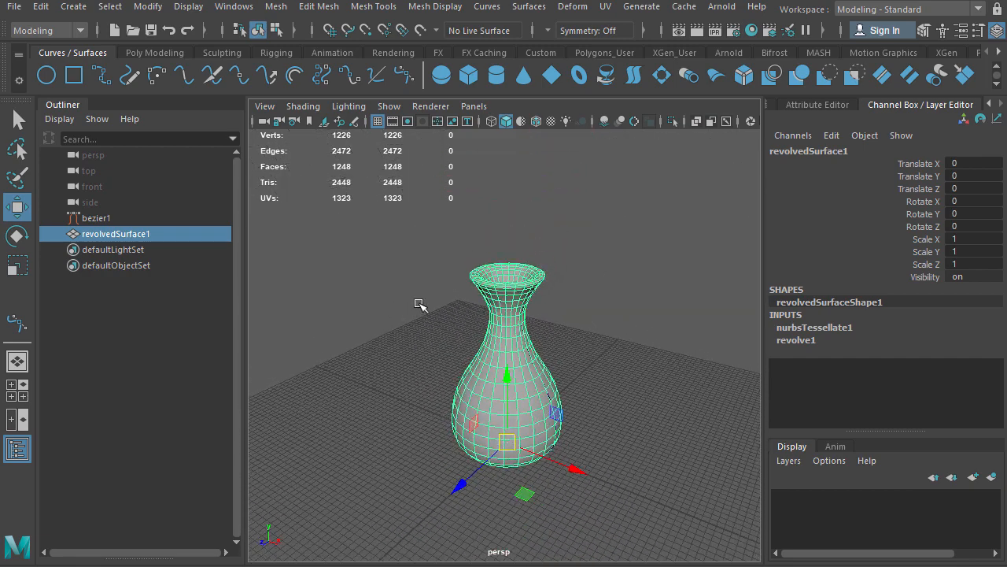